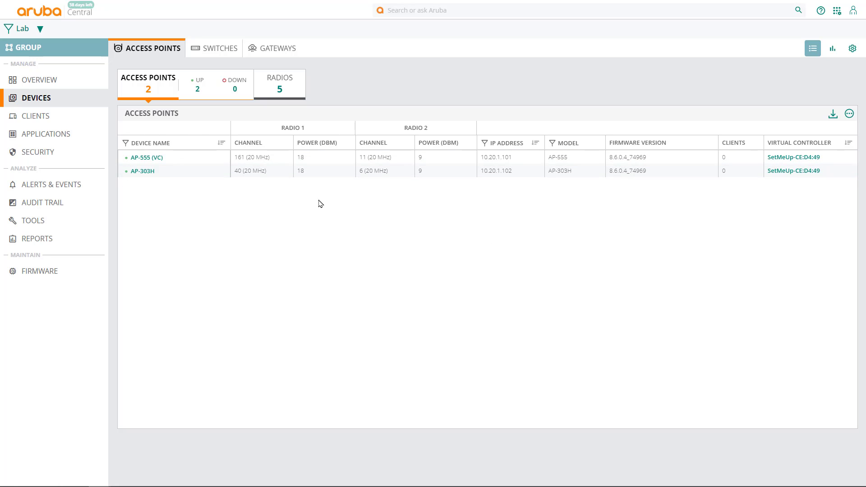
# Step: Filter the device list to the Lab group, showing access points AP-555 and AP-303H
pyautogui.click(41, 29)
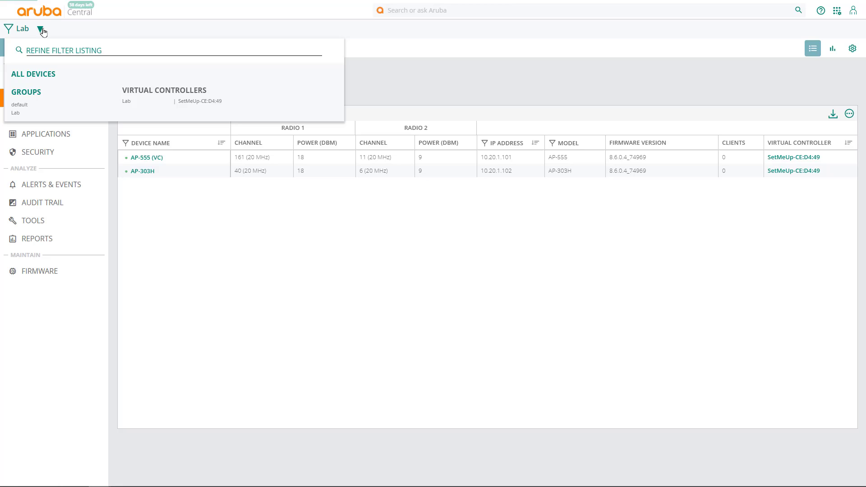
pyautogui.click(25, 119)
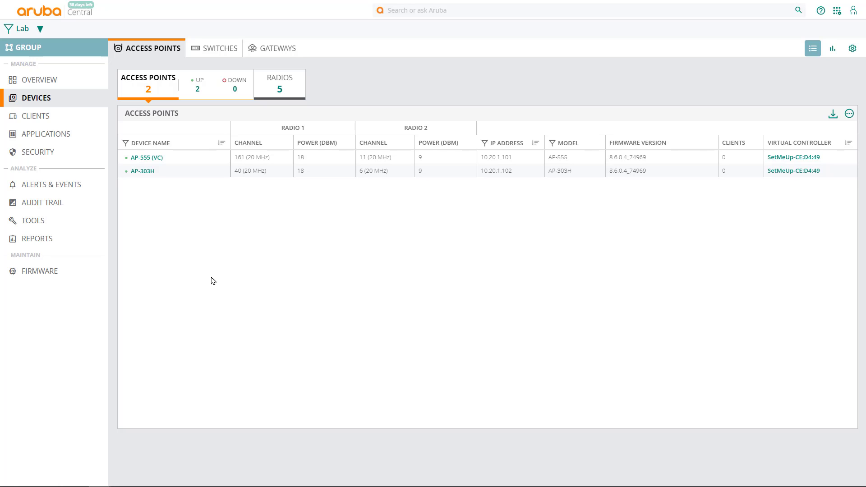
# Step: Assign the Cloud Guest subscription to both AP-555 and AP-303H through Subscription Assignment
pyautogui.click(836, 12)
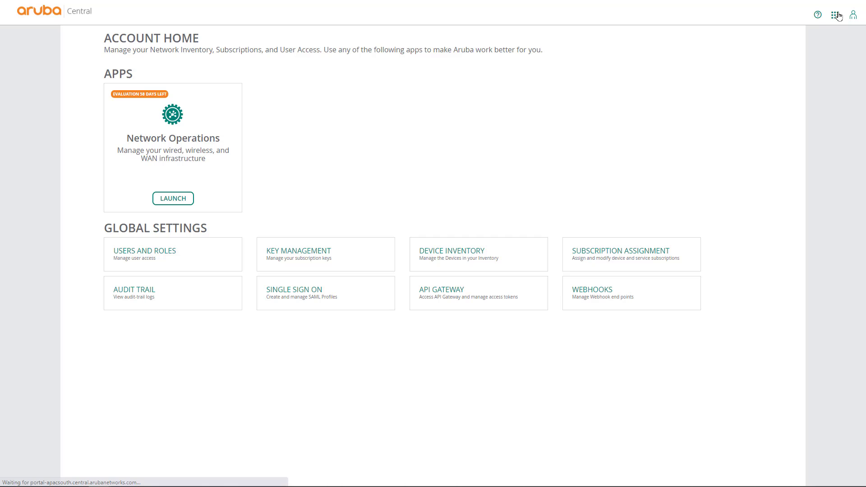
pyautogui.click(624, 250)
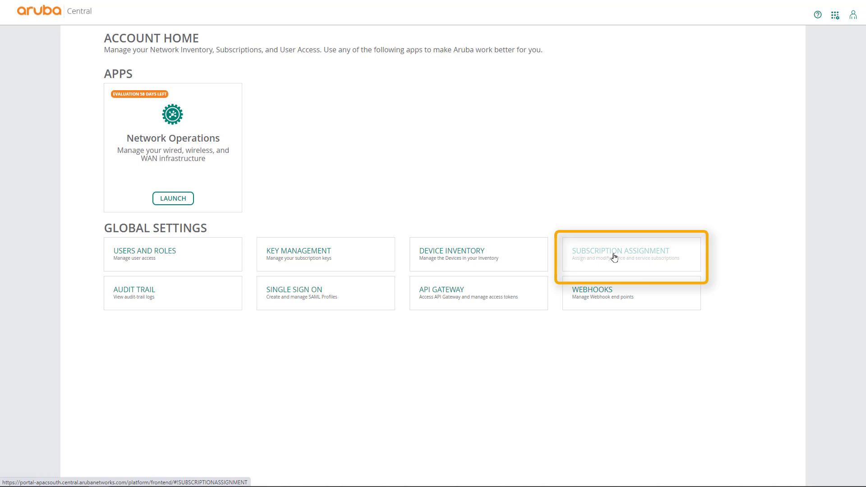
pyautogui.scroll(-5, 355, 365)
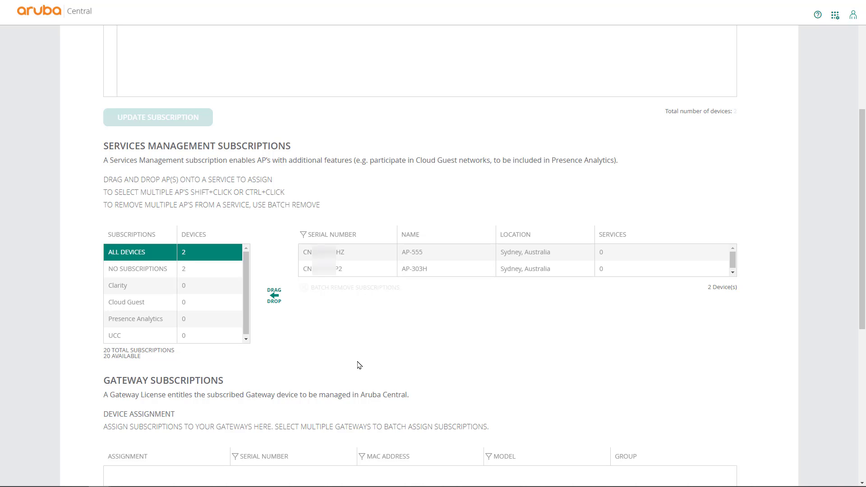
pyautogui.click(365, 252)
pyautogui.keyDown('shift'); pyautogui.click(365, 269); pyautogui.keyUp('shift')
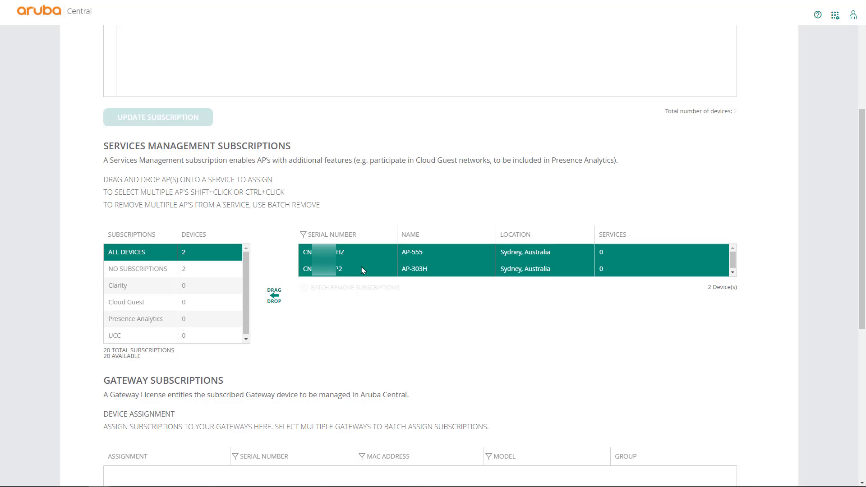
pyautogui.moveTo(367, 253); pyautogui.dragTo(156, 303)
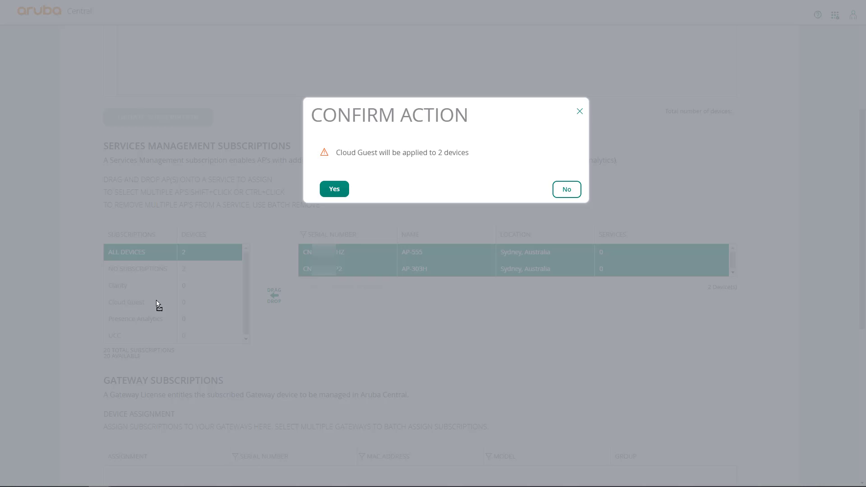
pyautogui.click(334, 189)
# Step: Launch Network Operations and open Guest Access for the Lab group, listing the default splash page
pyautogui.click(162, 41)
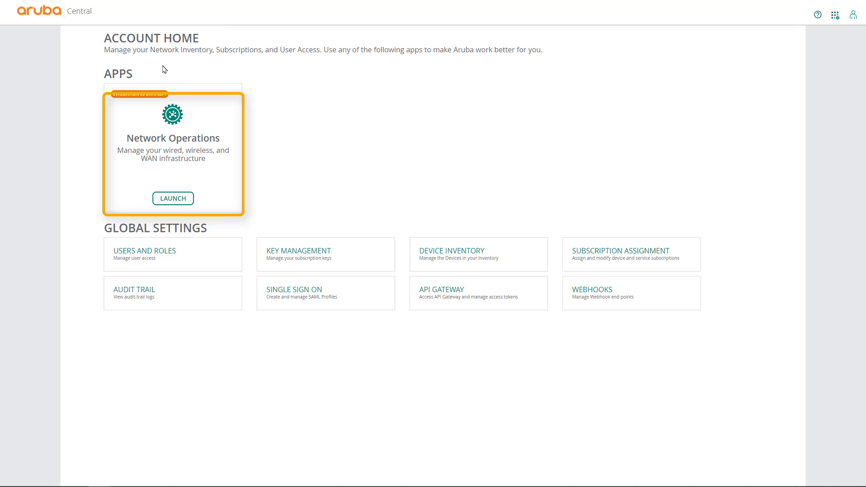
pyautogui.click(171, 199)
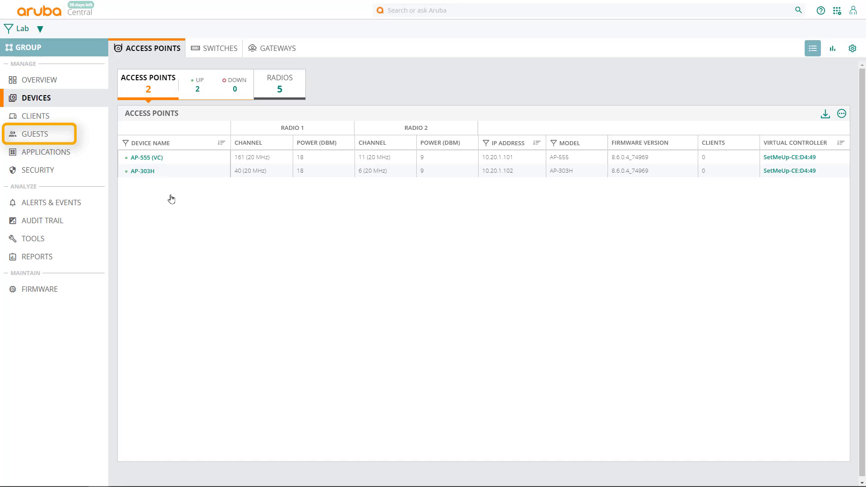
pyautogui.click(45, 141)
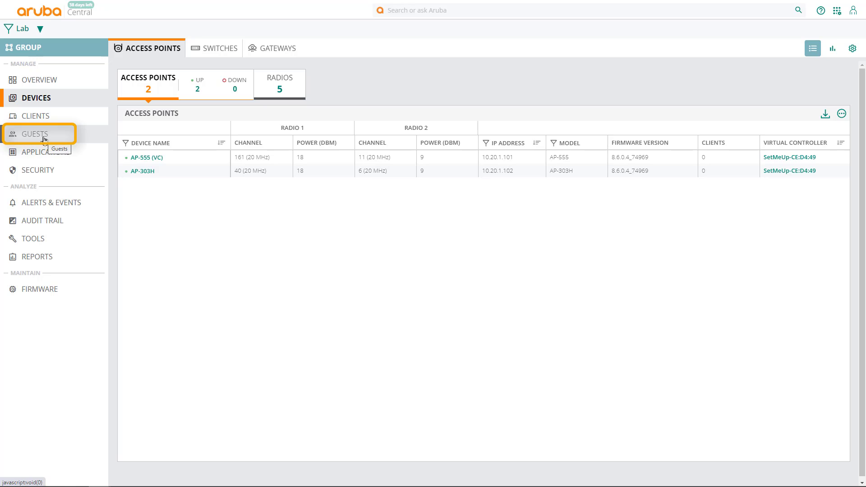
pyautogui.click(44, 140)
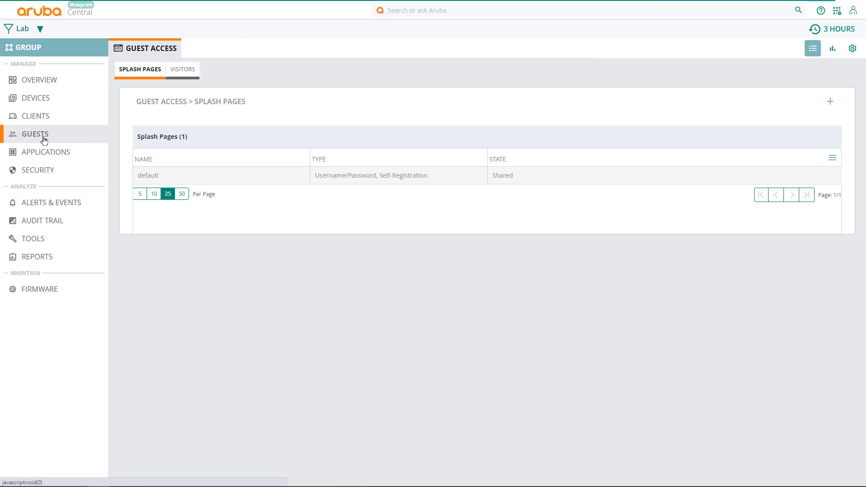
# Step: Create a new splash page named 'Captive Portal' with Authenticated type
pyautogui.click(829, 101)
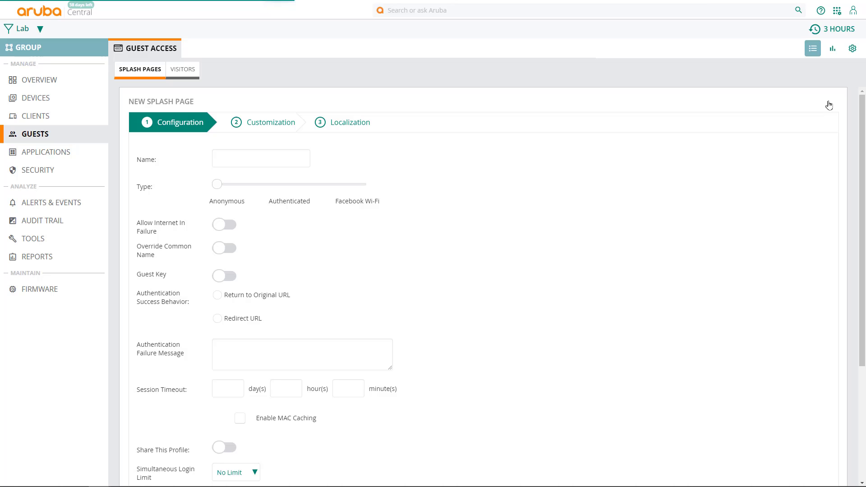
pyautogui.click(312, 160)
pyautogui.write('Captive Portal')
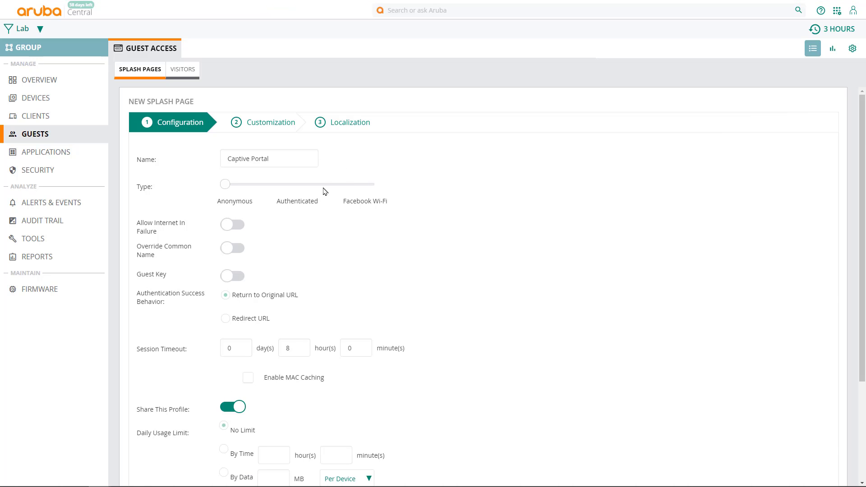
pyautogui.click(292, 186)
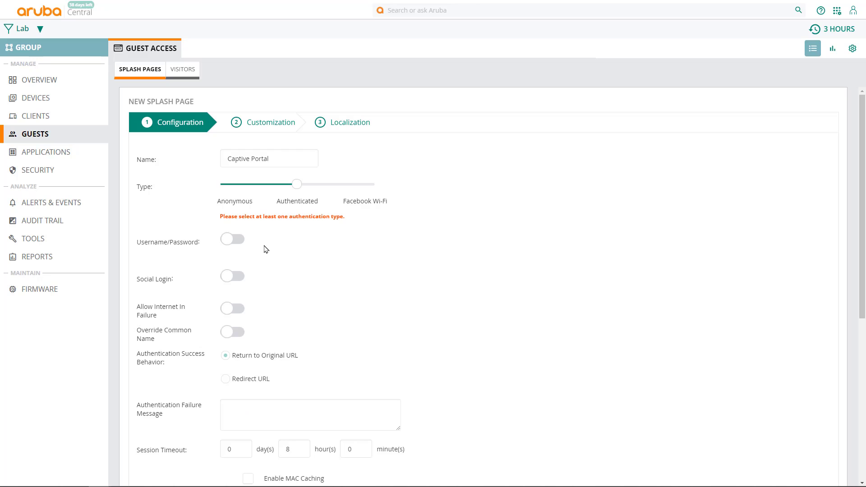
# Step: Enable username/password with email- and phone-based self-registration valid for 0d 8h 0m
pyautogui.click(230, 241)
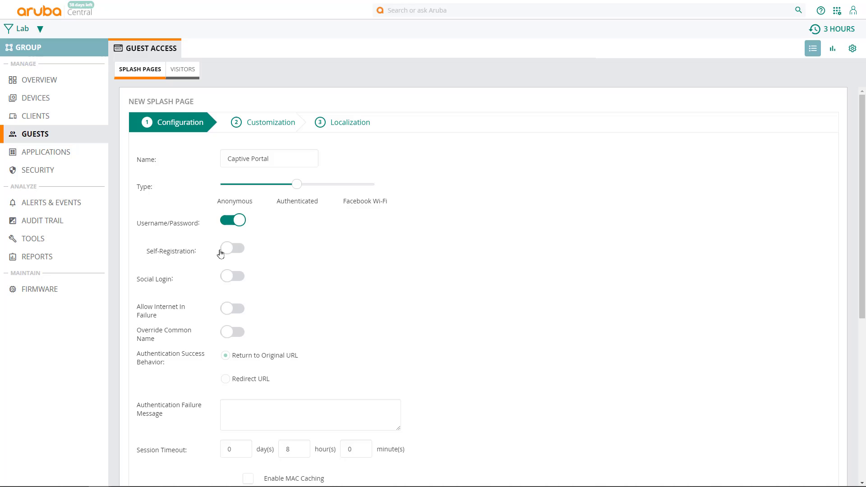
pyautogui.click(229, 248)
pyautogui.click(320, 304)
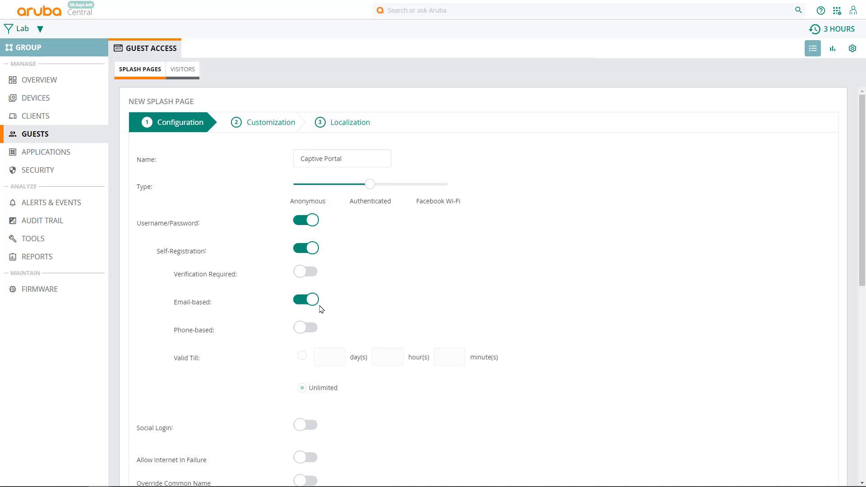
pyautogui.click(318, 328)
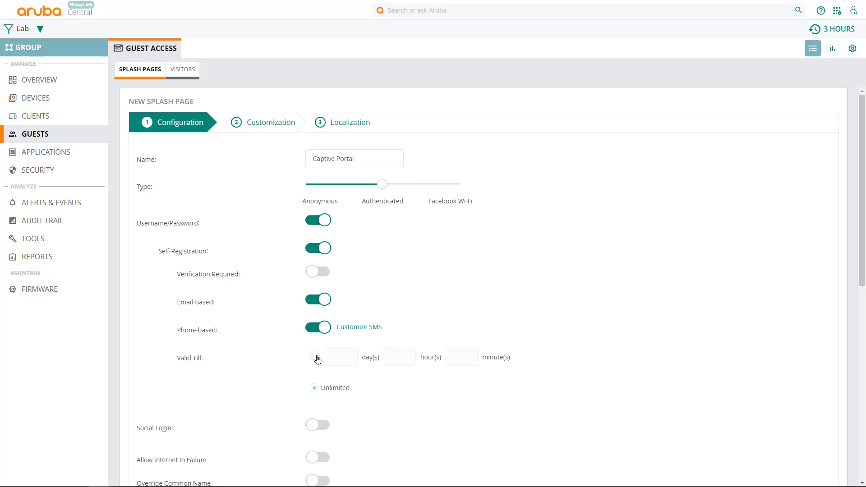
pyautogui.click(391, 356)
pyautogui.write('8')
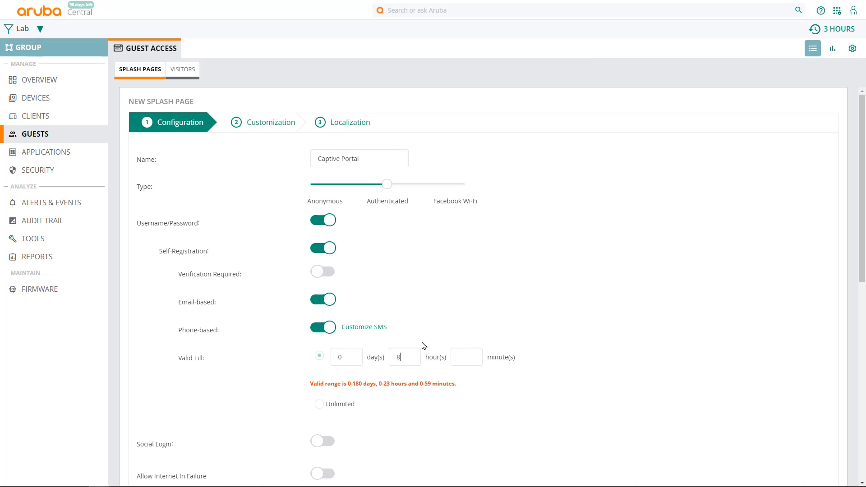
pyautogui.click(450, 315)
# Step: Leave Social Login switched off
pyautogui.scroll(-3, 427, 332)
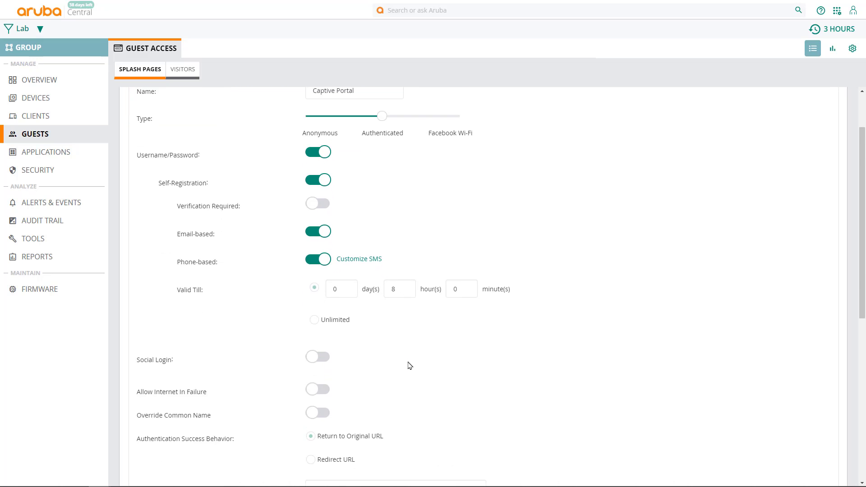
pyautogui.click(317, 291)
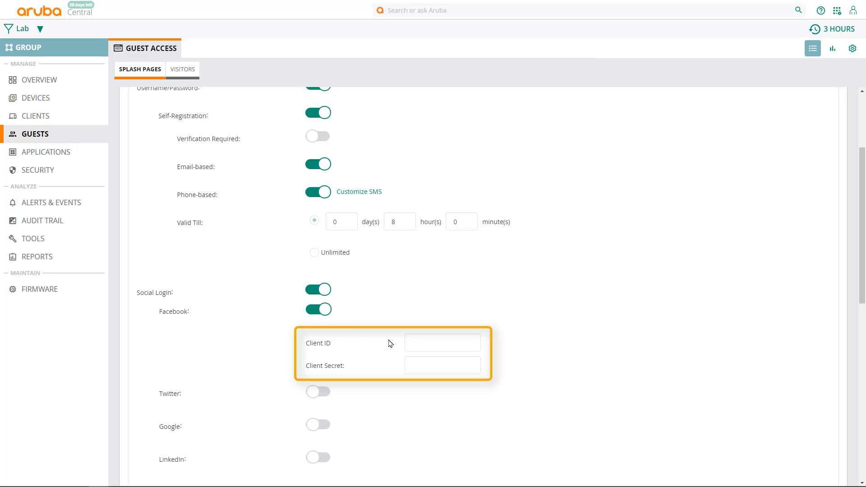
pyautogui.click(321, 311)
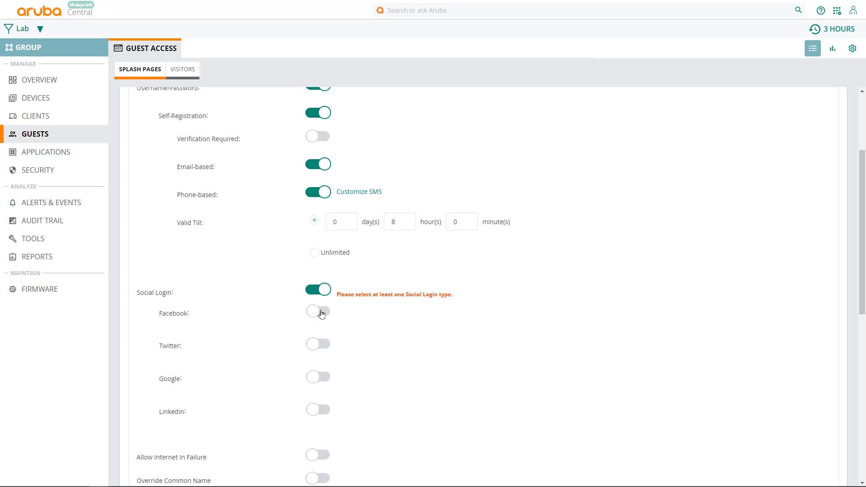
pyautogui.click(318, 291)
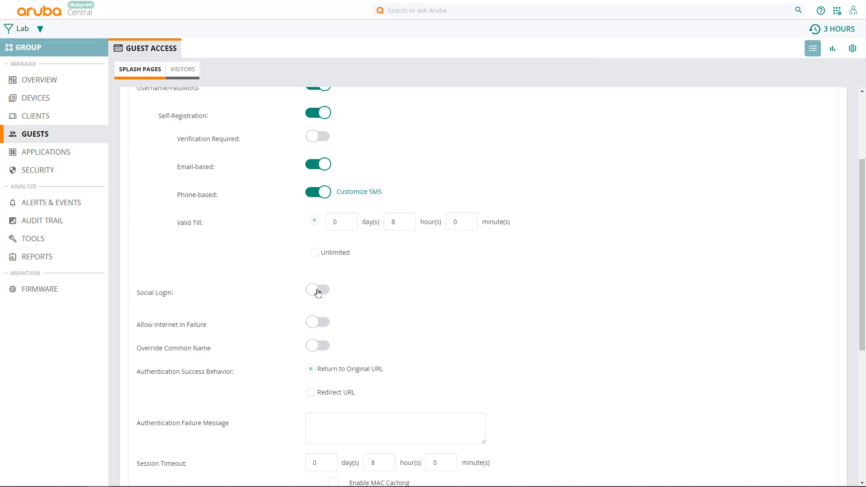
# Step: Redirect guests to a set URL after login and limit each guest to 1 simultaneous login
pyautogui.scroll(-2, 265, 304)
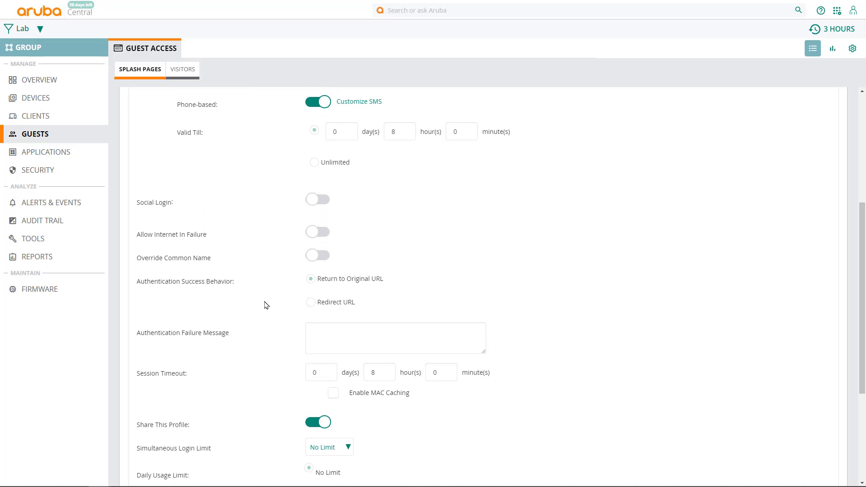
pyautogui.click(310, 303)
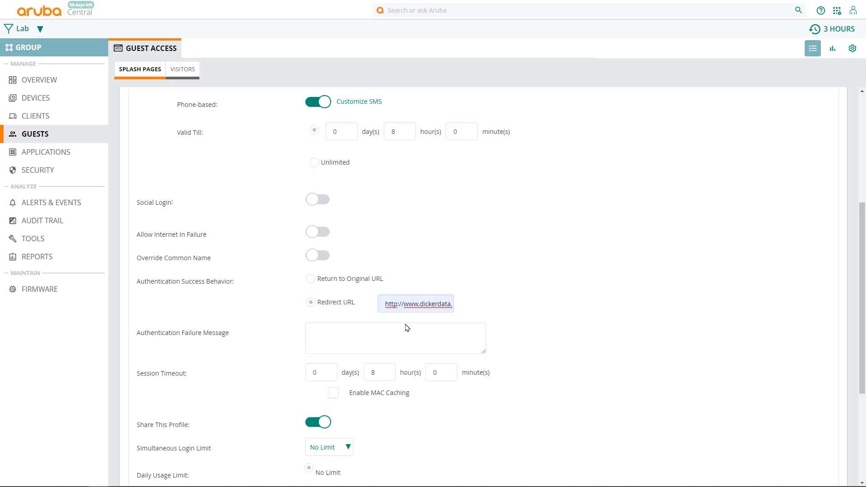
pyautogui.scroll(-2, 269, 324)
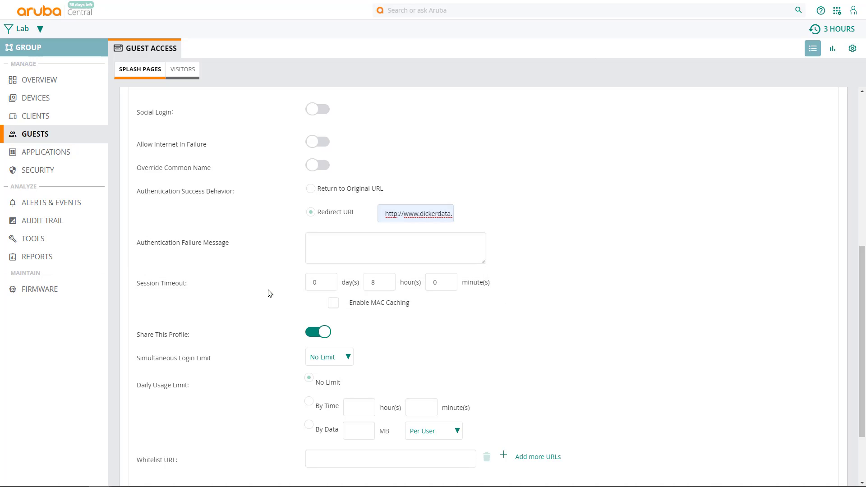
pyautogui.scroll(-1, 269, 293)
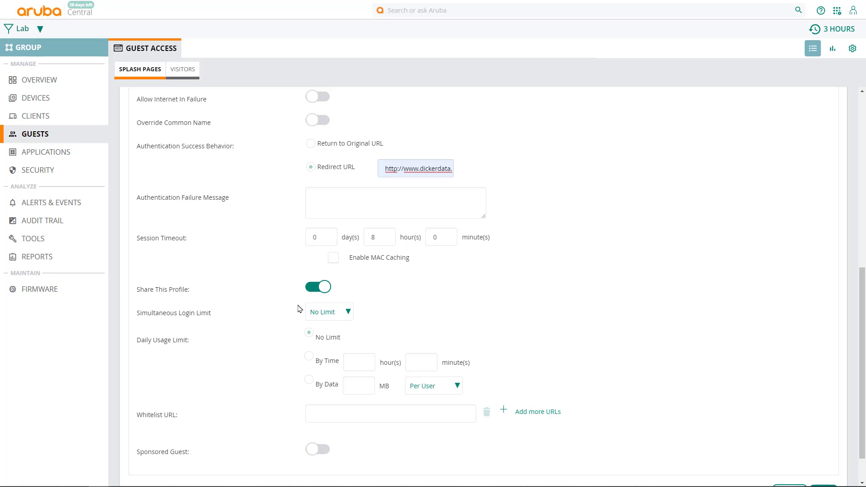
pyautogui.click(347, 312)
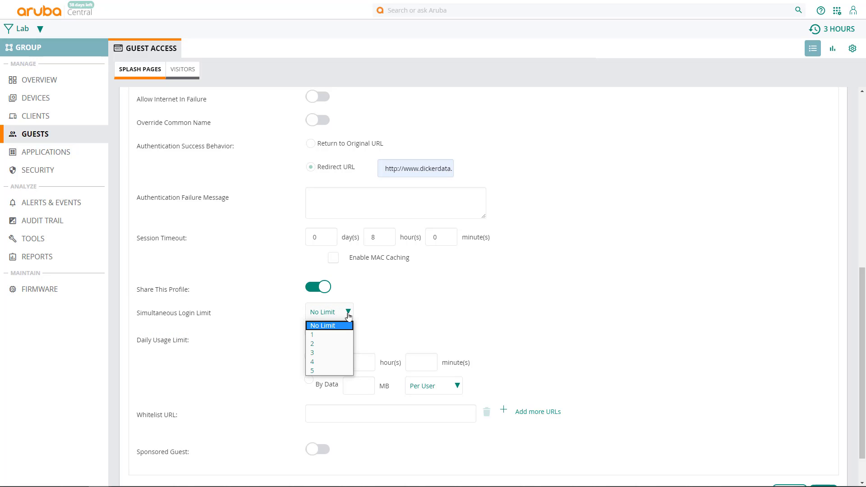
pyautogui.click(324, 336)
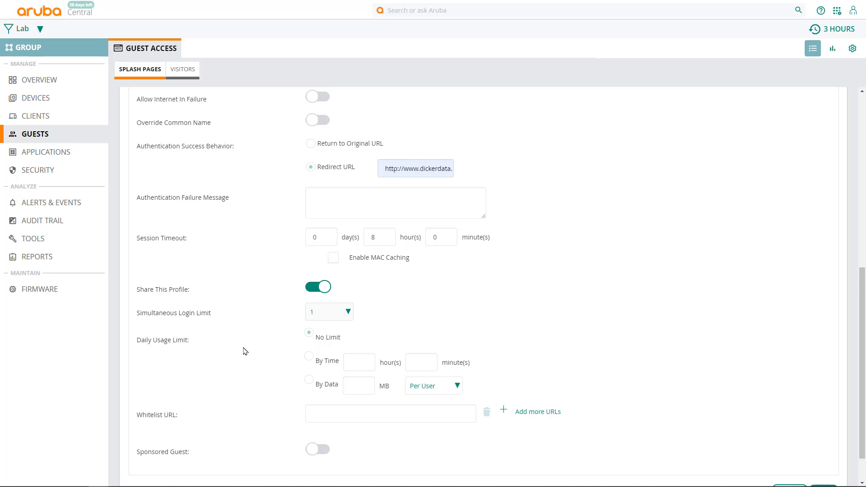
pyautogui.scroll(-1, 244, 351)
pyautogui.click(309, 337)
pyautogui.write('1000')
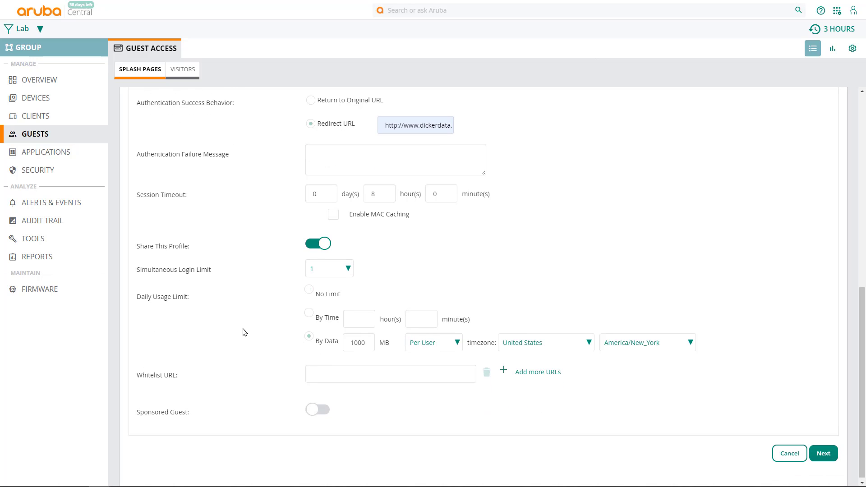
pyautogui.click(535, 346)
pyautogui.scroll(15, 544, 282)
pyautogui.scroll(20, 545, 283)
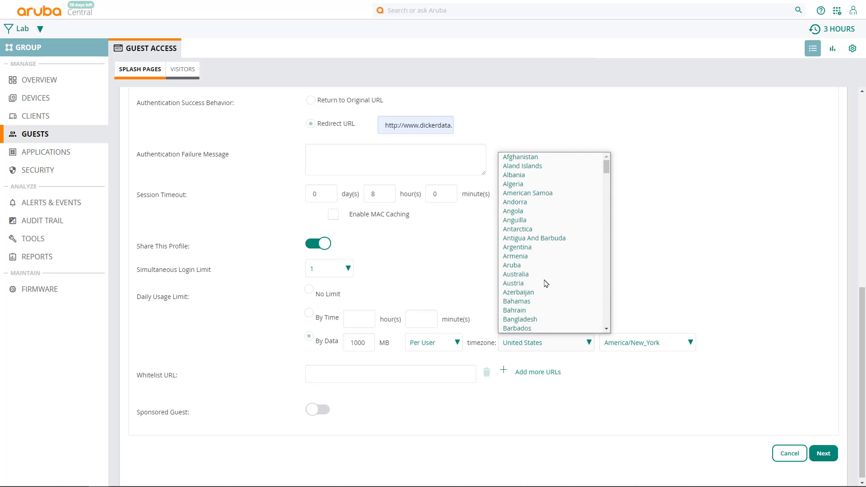
pyautogui.click(544, 282)
pyautogui.click(627, 342)
pyautogui.click(655, 401)
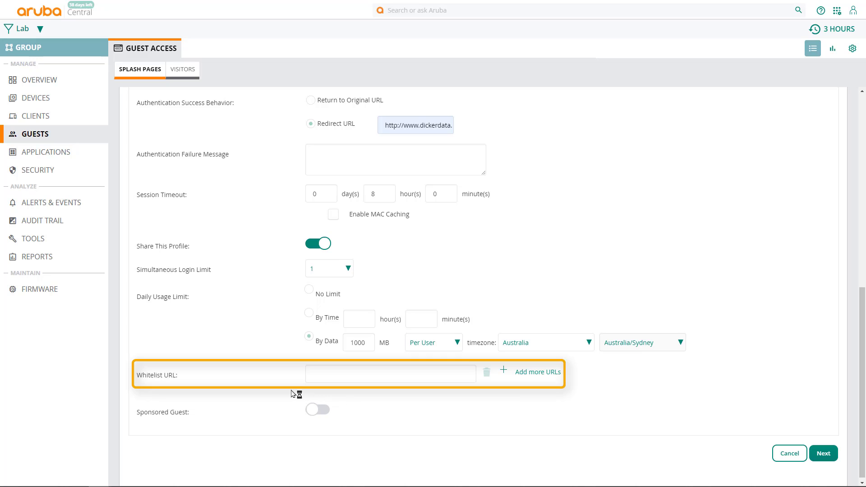
pyautogui.click(322, 373)
pyautogui.write('http://www.arubanetworks.com')
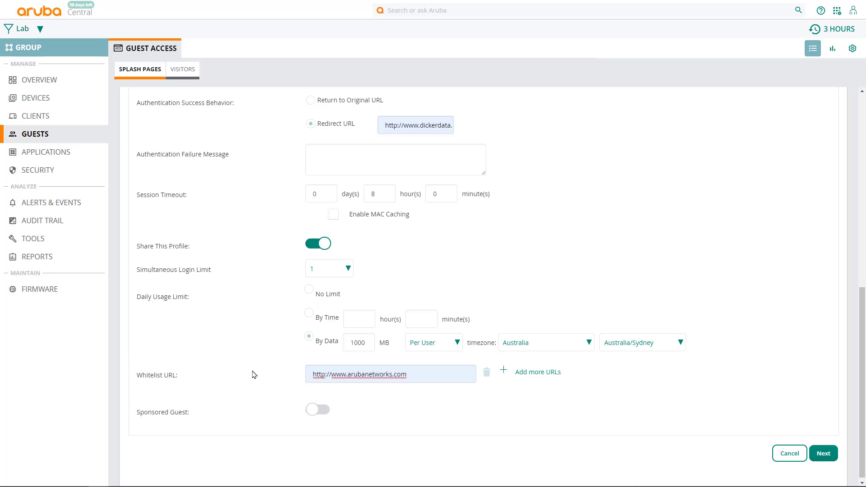
# Step: Turn on Sponsored Guest and enter dickerdata.com.au as the allowed sponsor domain
pyautogui.click(311, 407)
pyautogui.scroll(-2, 263, 388)
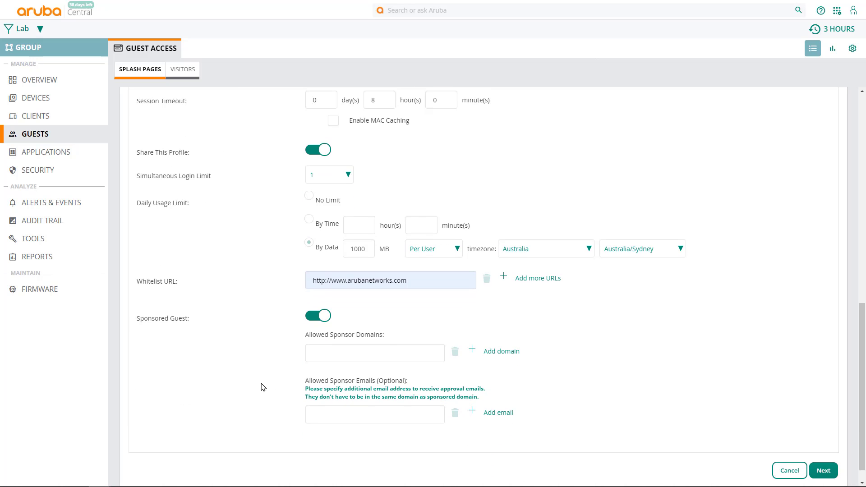
pyautogui.scroll(-1, 263, 387)
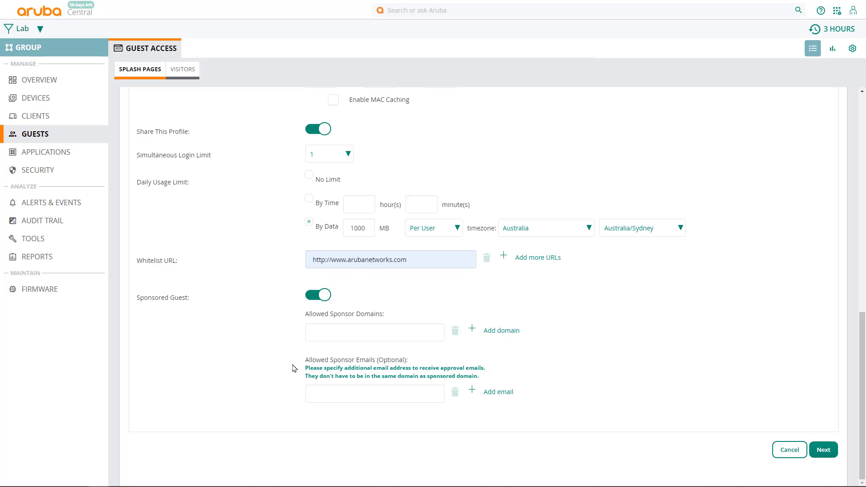
pyautogui.click(309, 328)
pyautogui.write('dick')
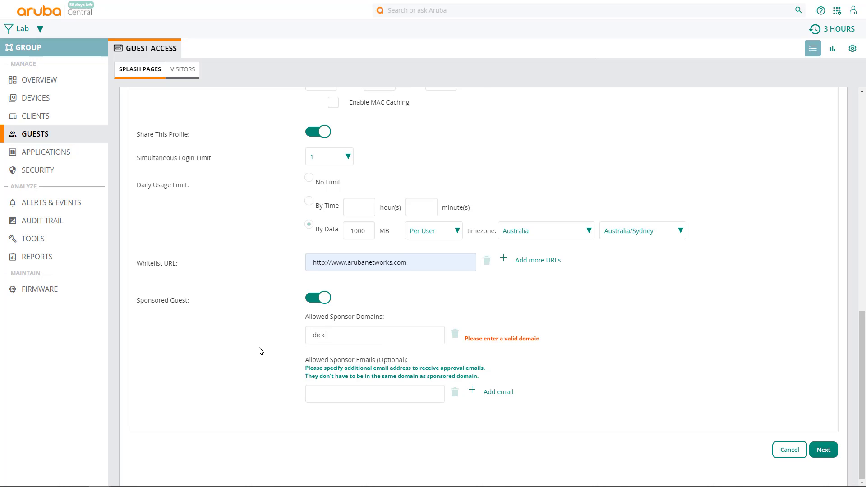
pyautogui.write('erdata.com.au')
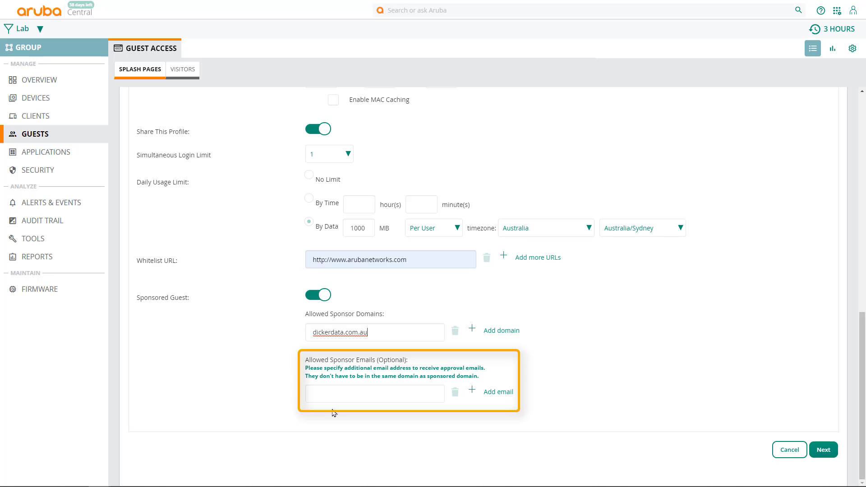
# Step: Move to the Customization step and upload the Dicker Data logo
pyautogui.click(825, 450)
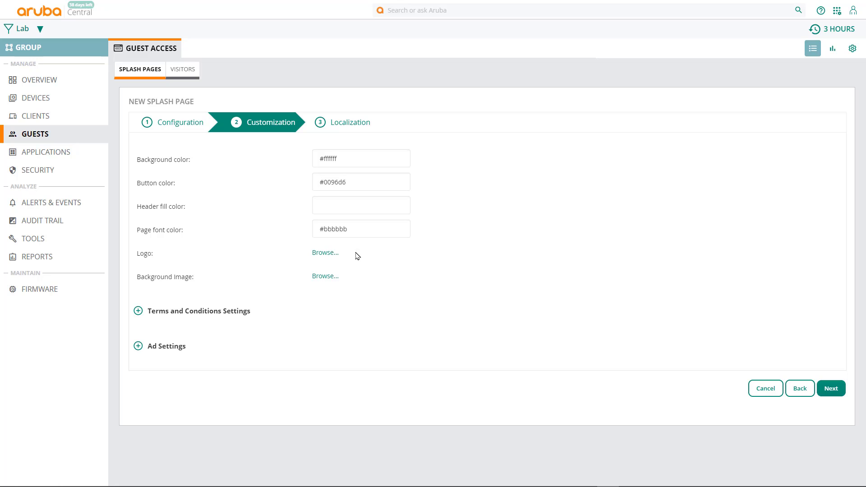
pyautogui.click(332, 253)
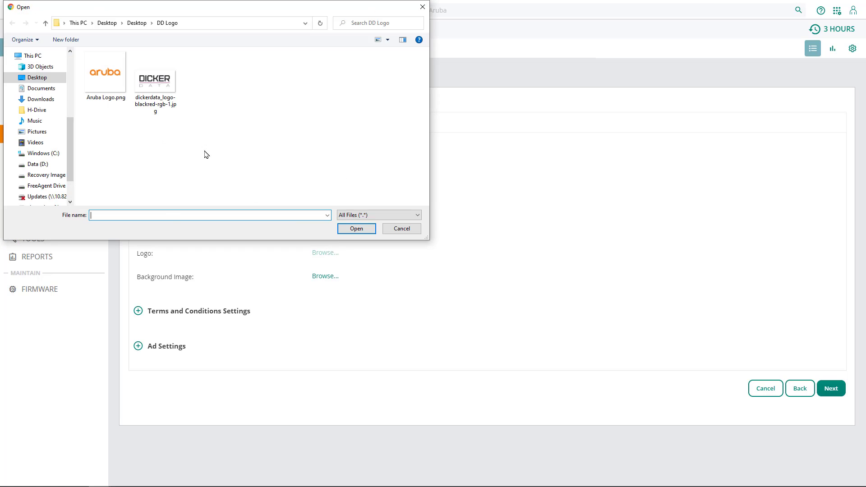
pyautogui.click(163, 88)
pyautogui.click(357, 229)
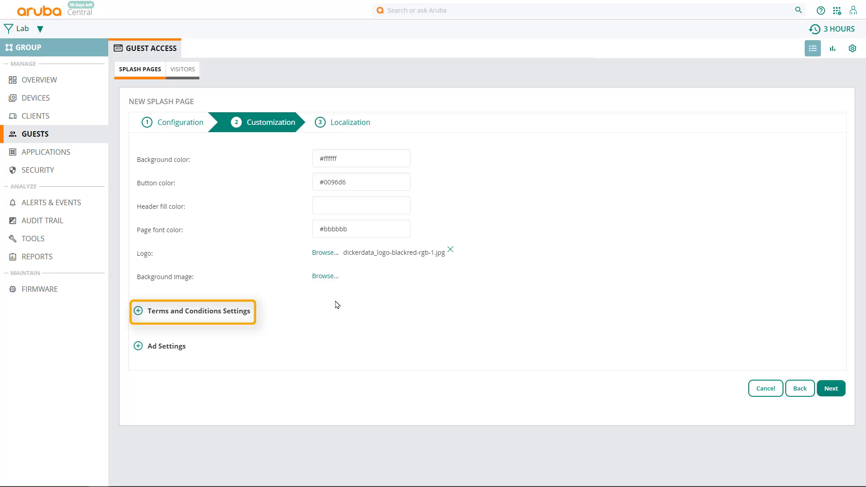
# Step: Add terms 'Behave on this network or else...!!!' with a 'Yes, display checkbox' accept option
pyautogui.click(139, 311)
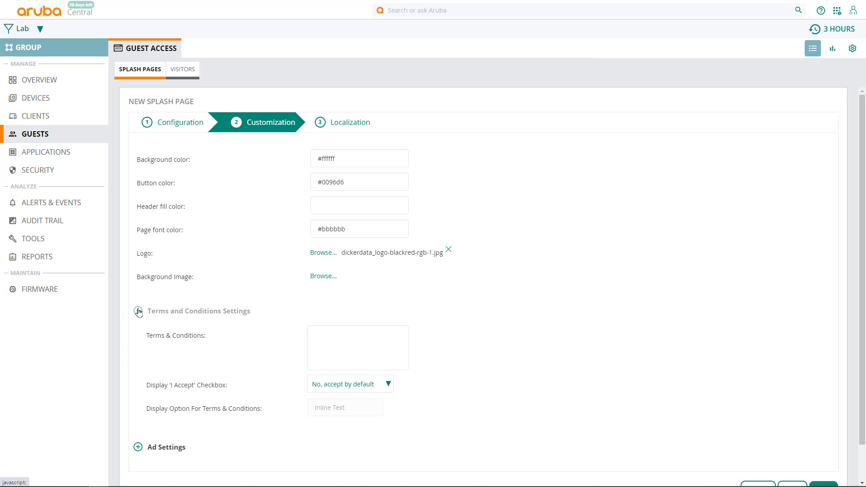
pyautogui.write('Behave on this network or else...!!!')
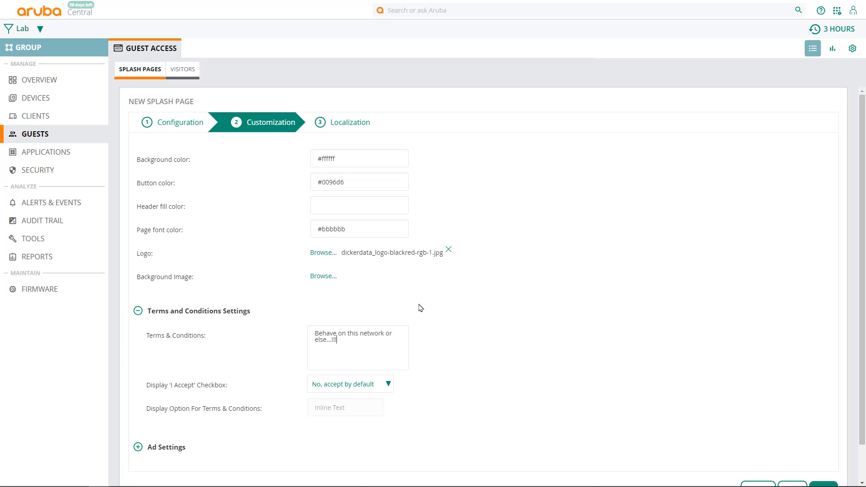
pyautogui.click(362, 384)
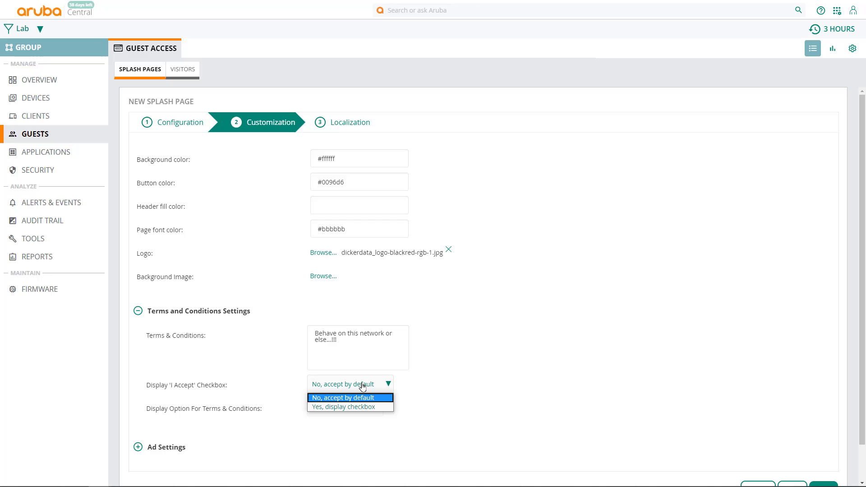
pyautogui.click(339, 407)
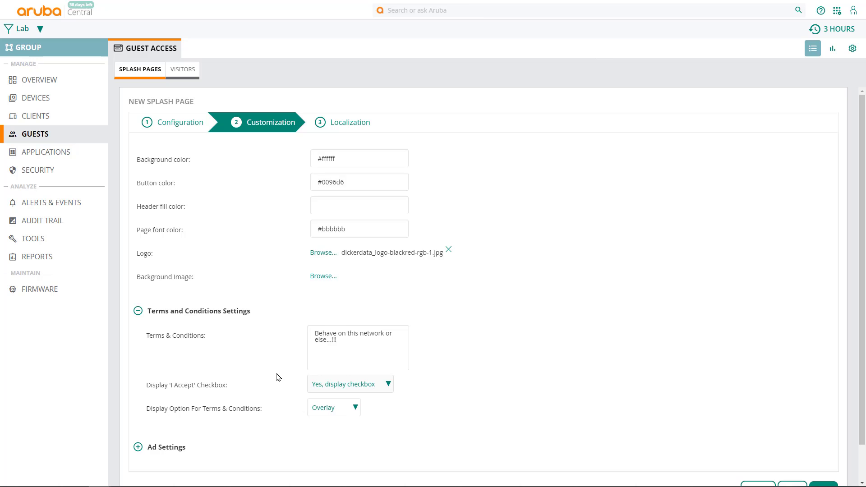
# Step: Add an advertisement using Aruba Logo.png linked to the Aruba Networks web address
pyautogui.scroll(-1, 277, 377)
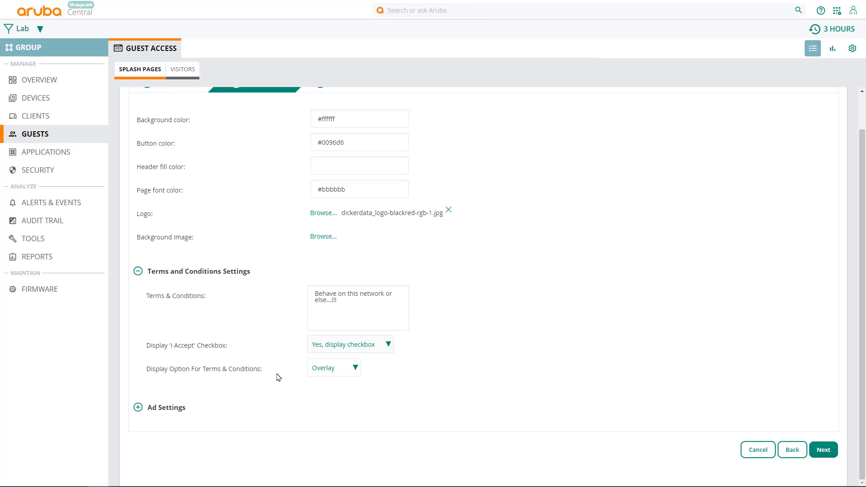
pyautogui.click(163, 406)
pyautogui.scroll(-2, 259, 404)
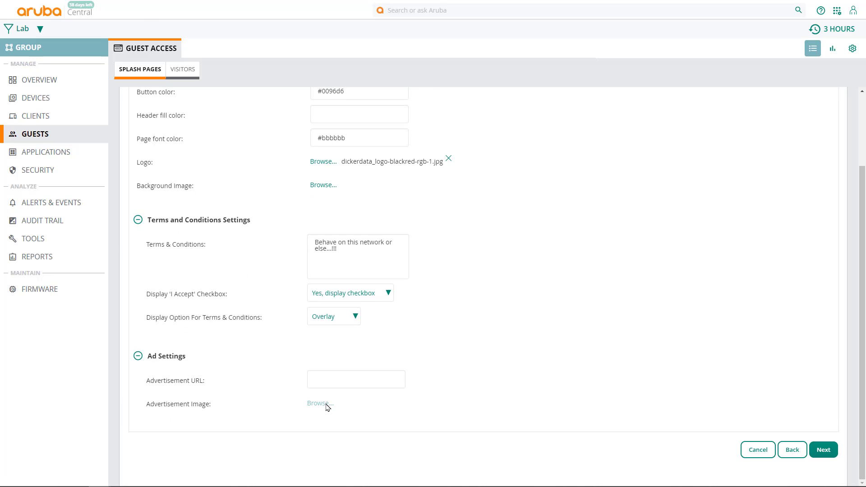
pyautogui.click(321, 404)
pyautogui.click(114, 91)
pyautogui.click(356, 229)
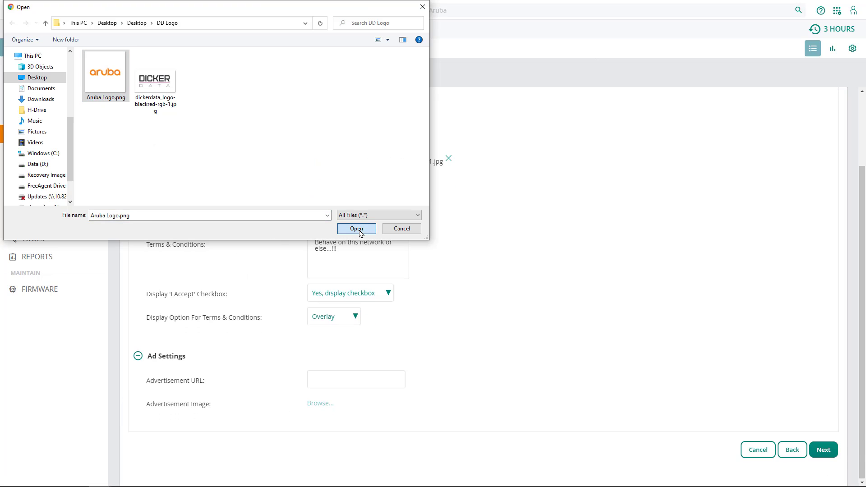
pyautogui.click(336, 379)
pyautogui.hotkey('ctrl', 'v')
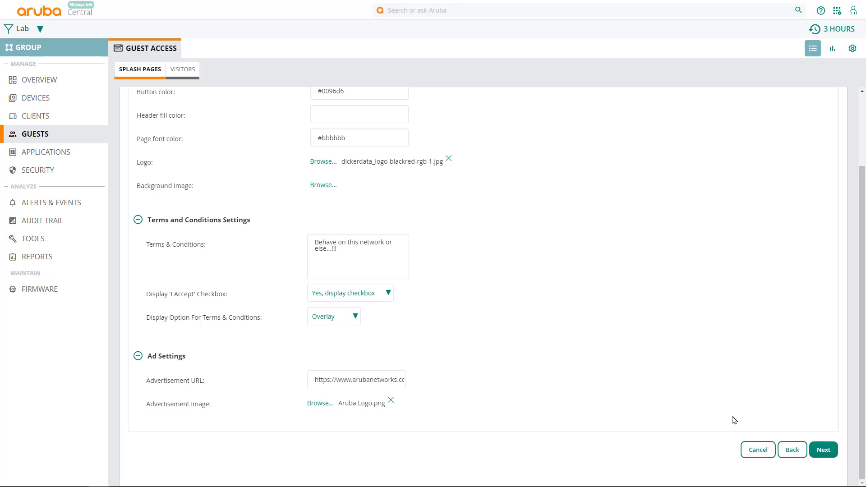
# Step: Preview the Captive Portal sign-in page, then finish to save the splash page
pyautogui.click(822, 450)
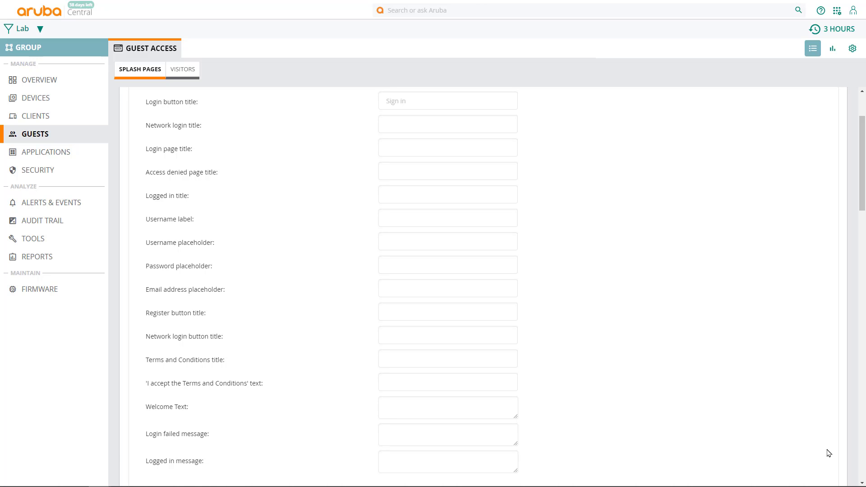
pyautogui.scroll(-20, 738, 409)
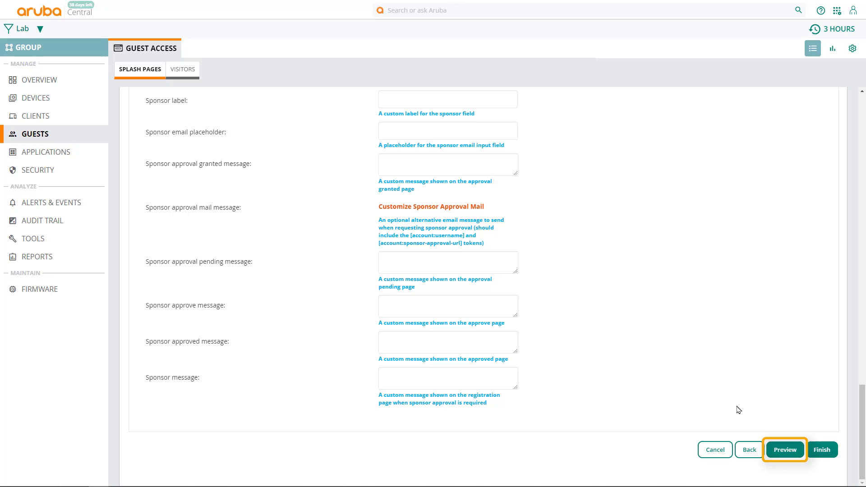
pyautogui.click(787, 450)
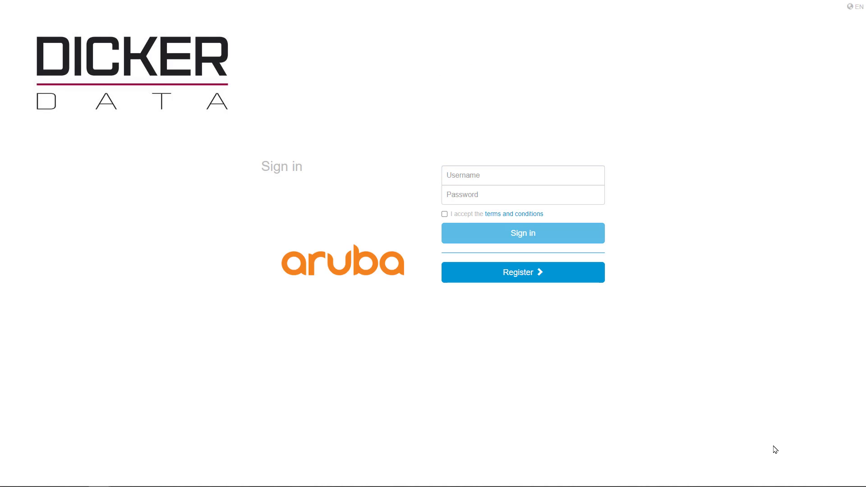
pyautogui.press('F11')
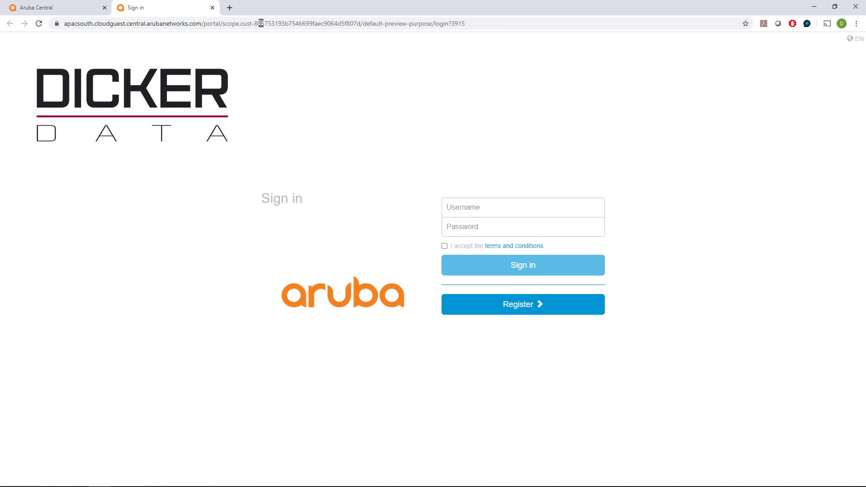
pyautogui.click(81, 9)
pyautogui.press('F11')
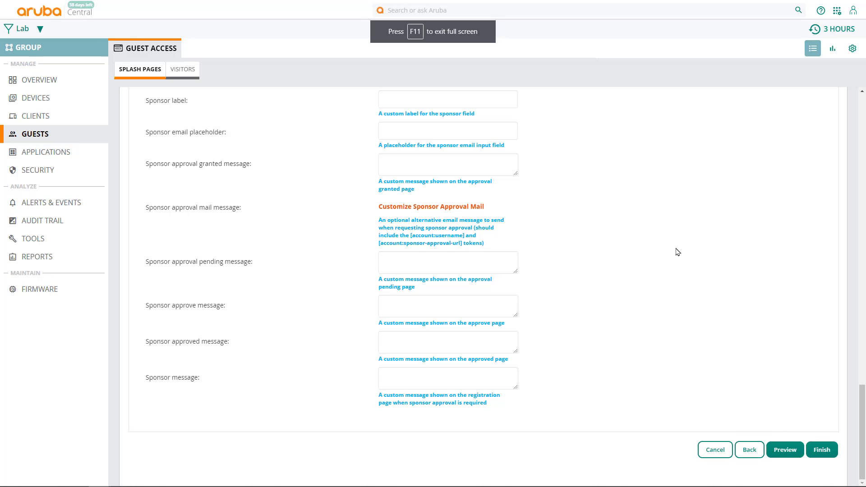
pyautogui.click(821, 449)
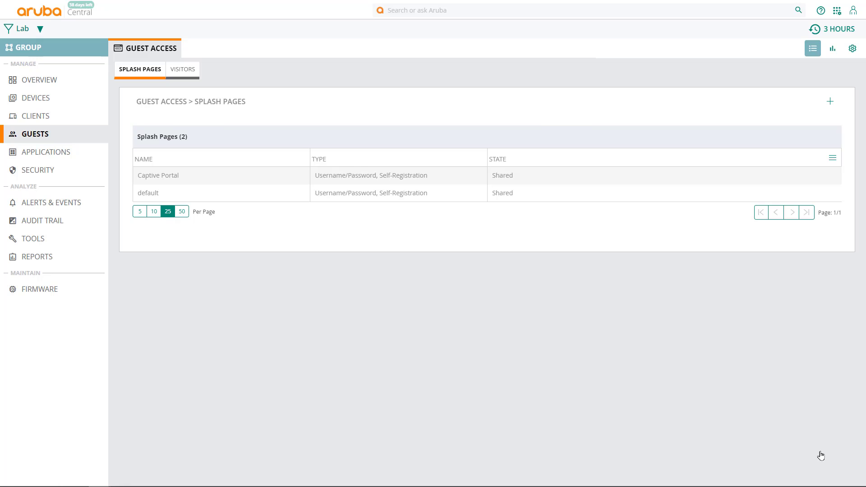
# Step: Show the access points' advanced System settings and expand DHCP for WLANs
pyautogui.click(57, 98)
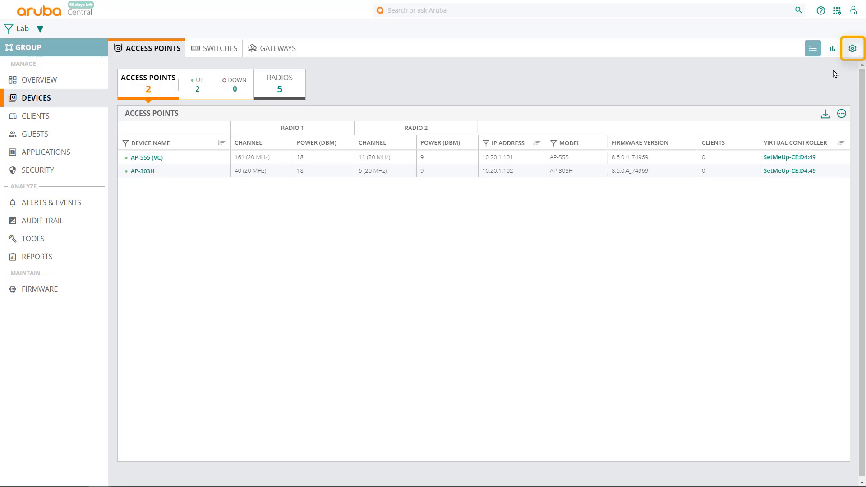
pyautogui.click(849, 53)
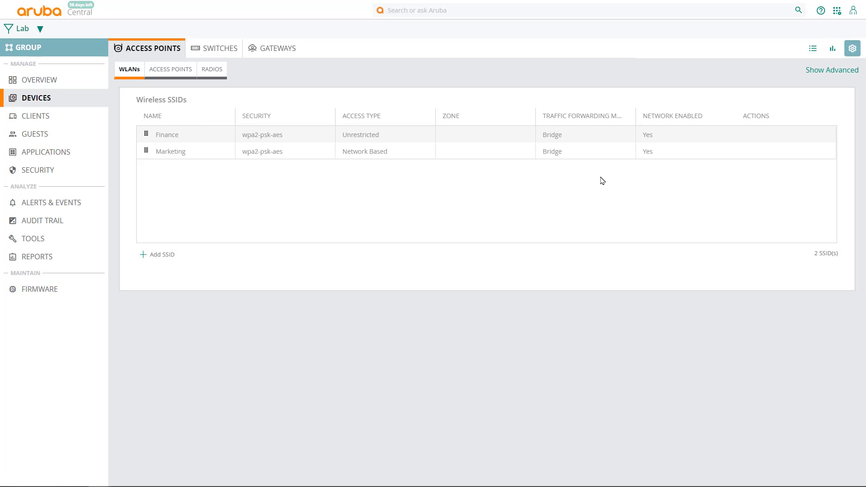
pyautogui.click(823, 73)
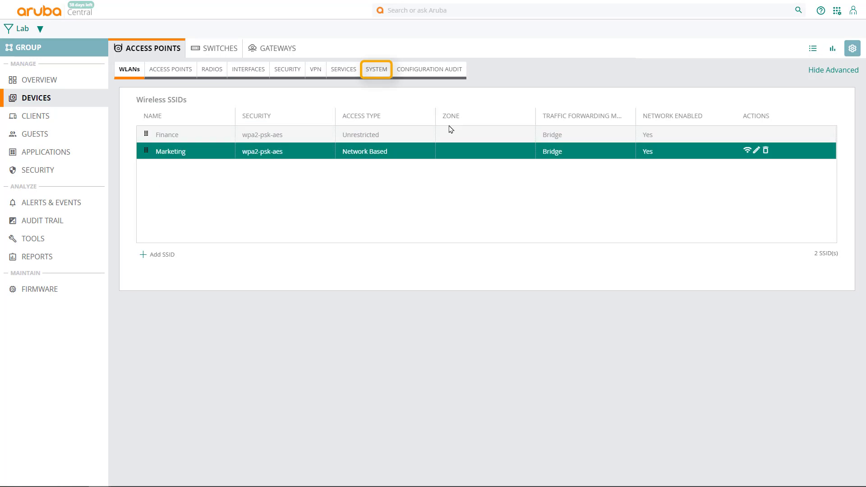
pyautogui.click(375, 72)
pyautogui.scroll(-20, 223, 293)
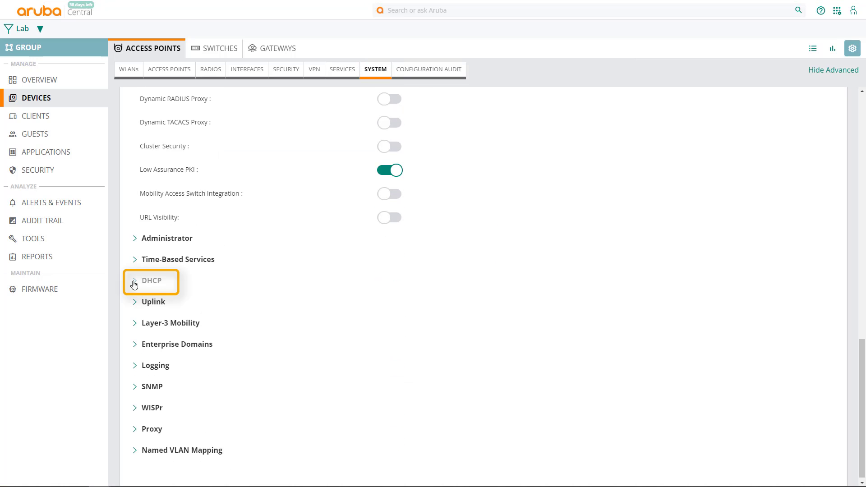
pyautogui.click(133, 281)
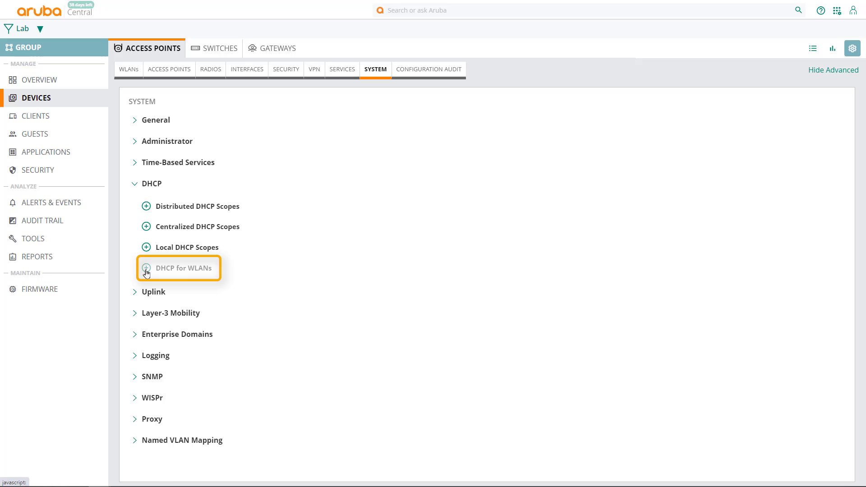
pyautogui.click(146, 271)
# Step: Enter DNS servers 8.8.8.8 and 8.8.4.4, network 172.31.98.0 and mask 255.255.255.0
pyautogui.click(263, 339)
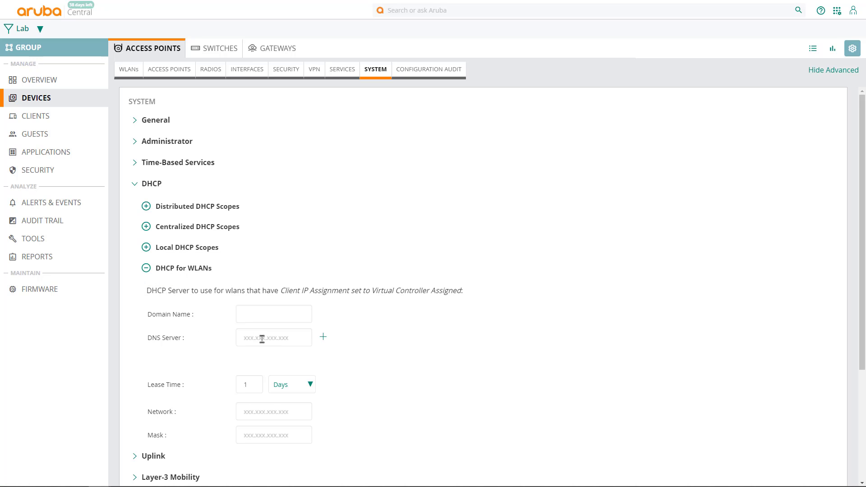
pyautogui.click(258, 361)
pyautogui.click(249, 410)
pyautogui.write('172.31.98.0')
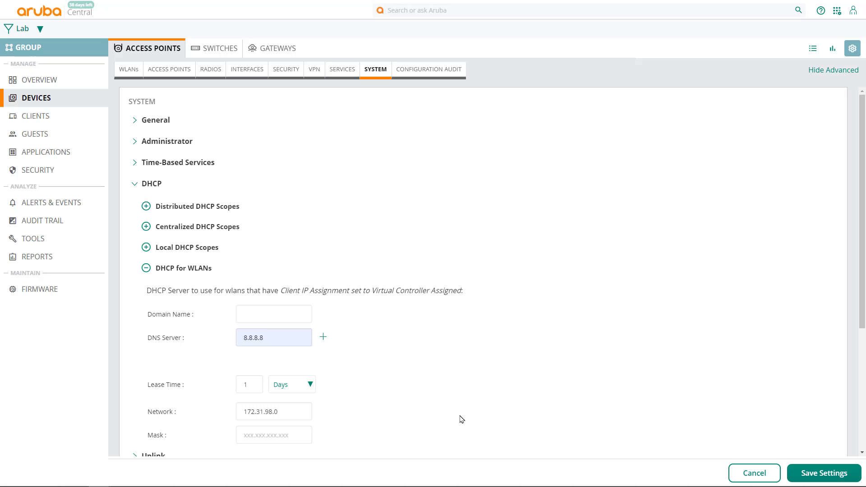
pyautogui.click(255, 435)
pyautogui.write('255.255.255.0')
pyautogui.click(323, 337)
pyautogui.click(268, 360)
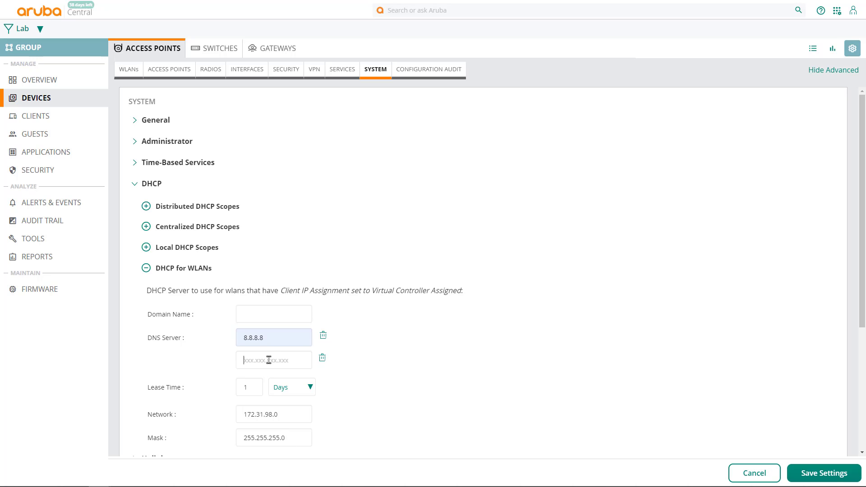
pyautogui.write('8.8.4.4')
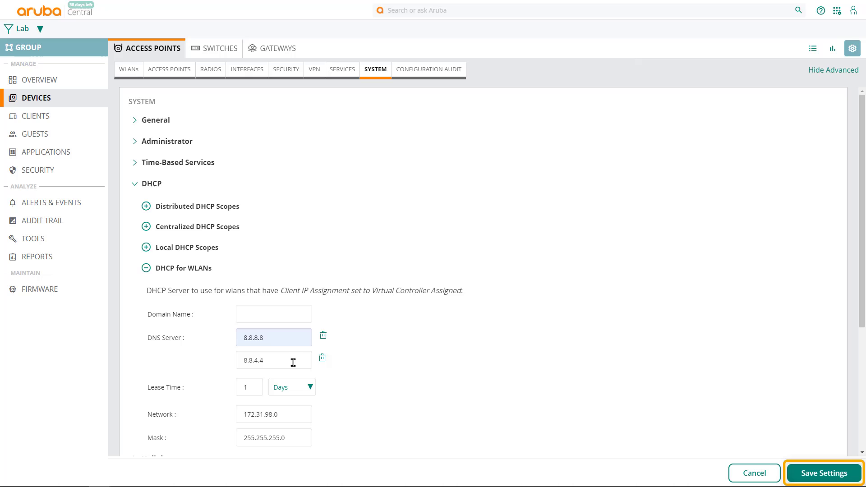
# Step: Save the DHCP settings, then set AppRF Deep Packet Inspection to All and save
pyautogui.click(824, 473)
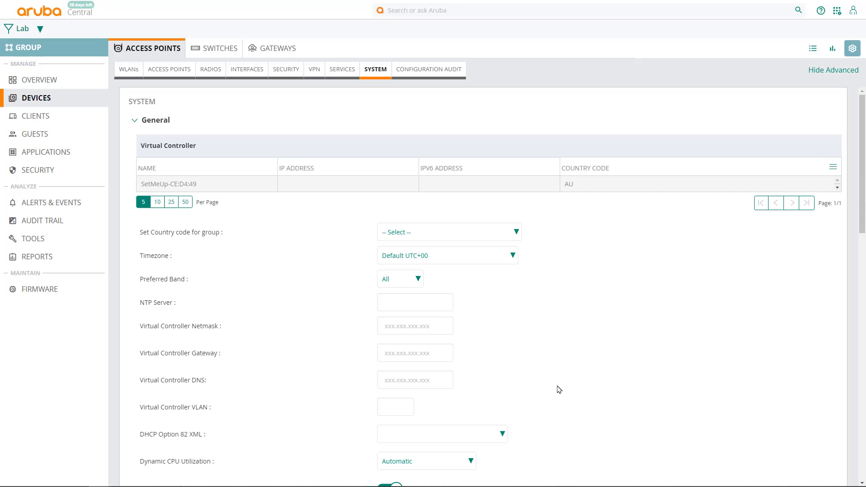
pyautogui.click(346, 68)
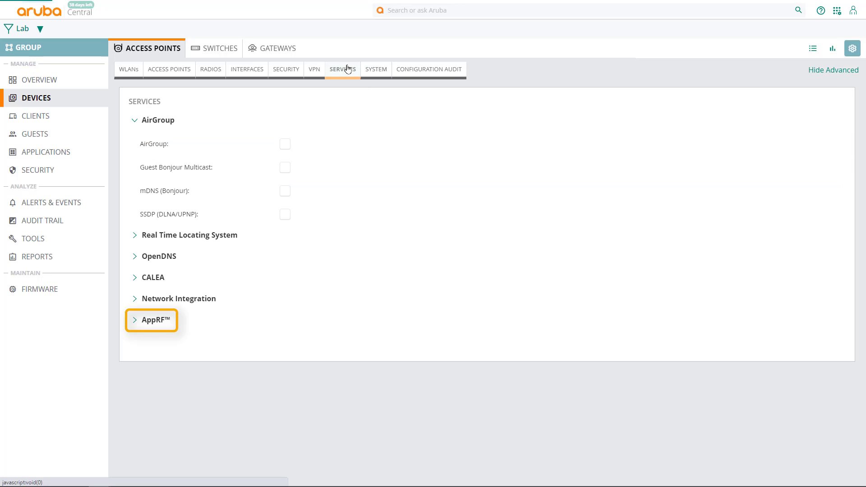
pyautogui.click(133, 321)
pyautogui.click(302, 252)
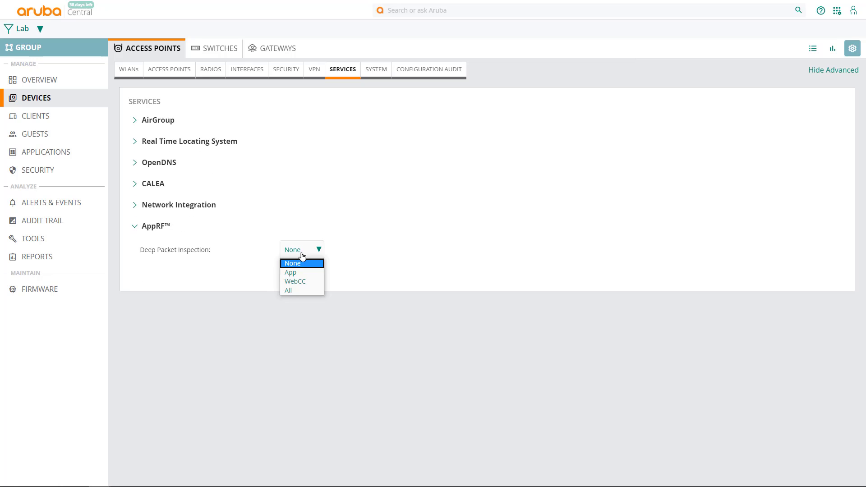
pyautogui.click(289, 290)
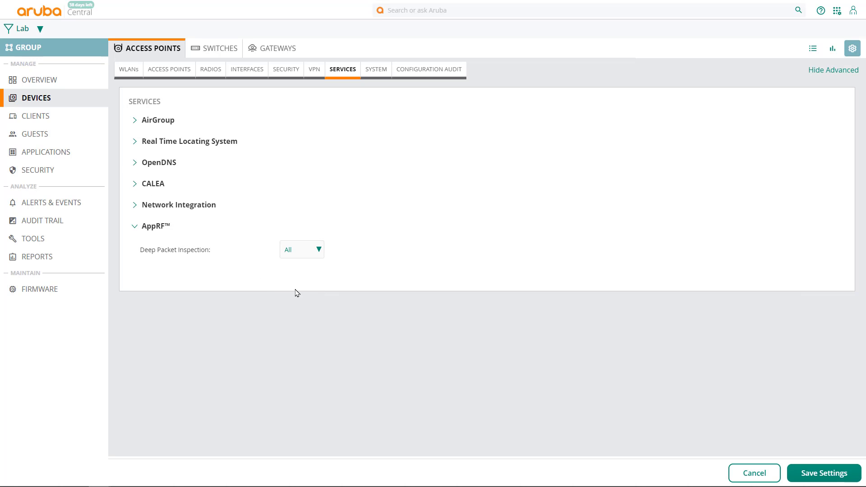
pyautogui.click(823, 472)
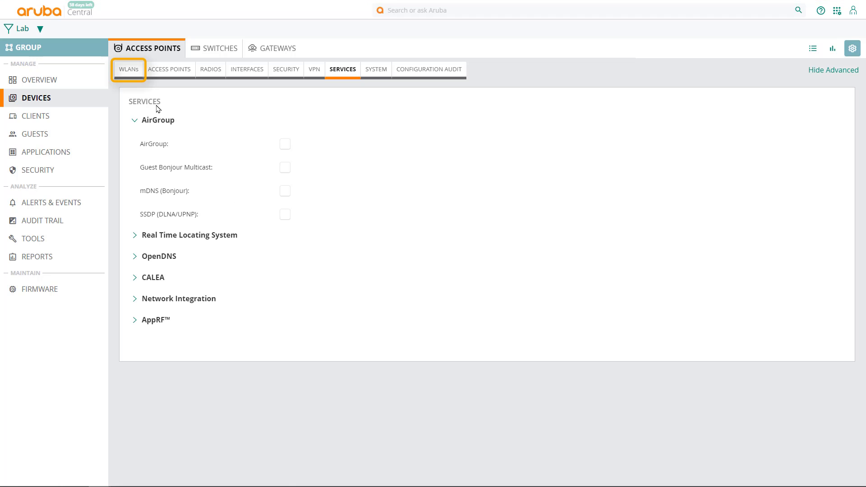
# Step: Start a new wireless network named Guest from the WLANs list
pyautogui.click(127, 73)
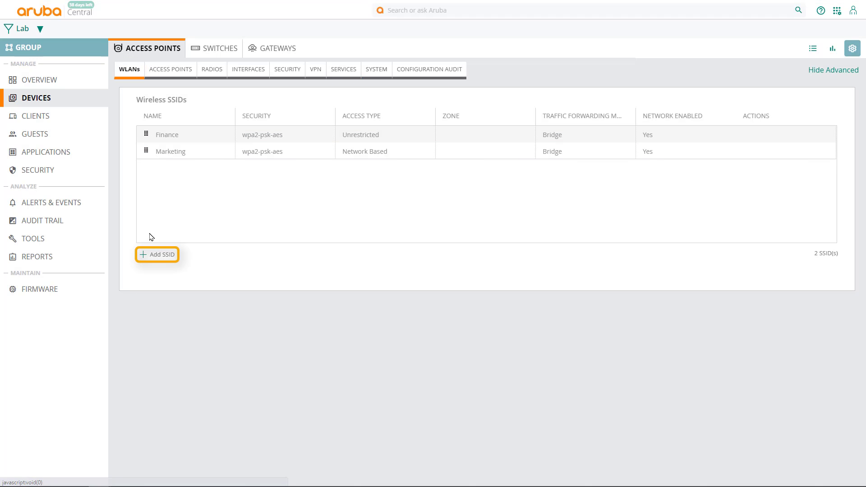
pyautogui.click(147, 254)
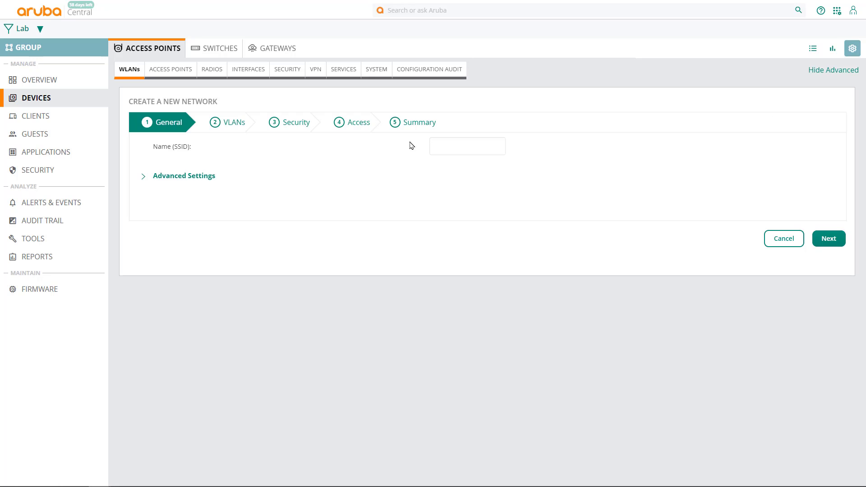
pyautogui.click(445, 144)
pyautogui.write('Guest')
# Step: Set the 2.4 GHz and 5 GHz minimum transmit rates to 12 in Advanced Settings
pyautogui.click(183, 179)
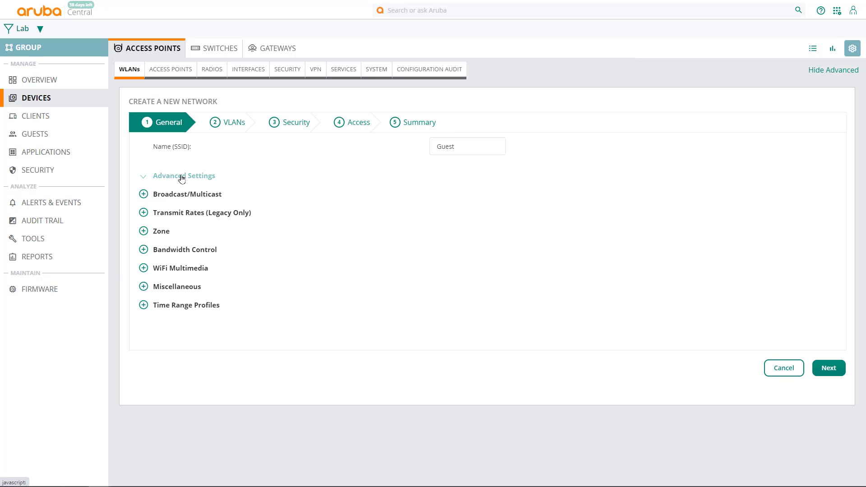
pyautogui.click(143, 213)
pyautogui.click(465, 234)
pyautogui.click(462, 288)
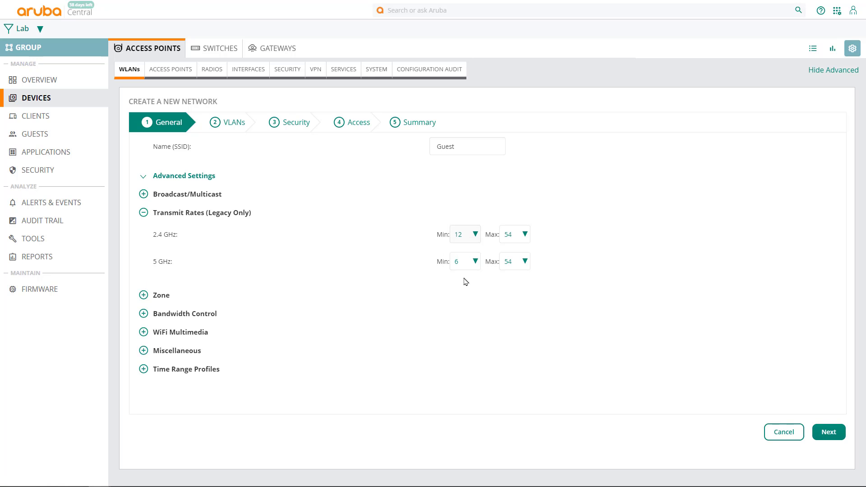
pyautogui.click(465, 262)
pyautogui.click(461, 293)
# Step: Enable Deny inter user bridging and Deny Intra VLAN Traffic, then continue to VLANs
pyautogui.click(144, 350)
pyautogui.scroll(-9, 342, 294)
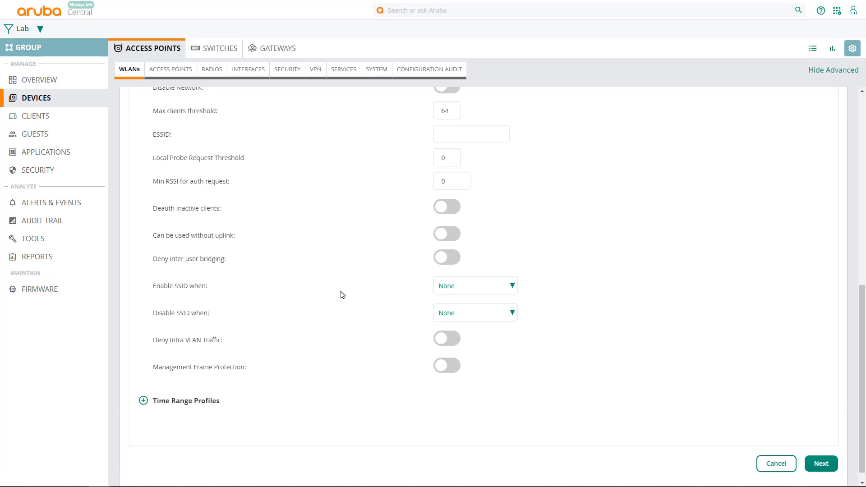
pyautogui.click(445, 258)
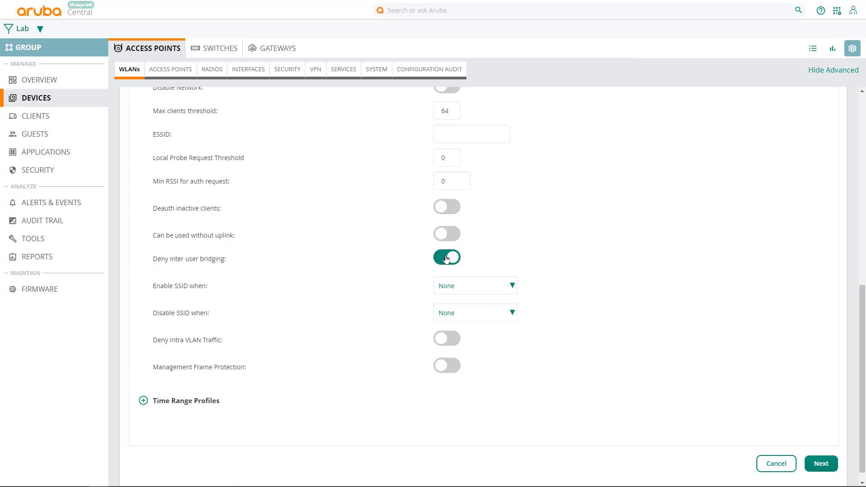
pyautogui.click(444, 340)
pyautogui.click(831, 464)
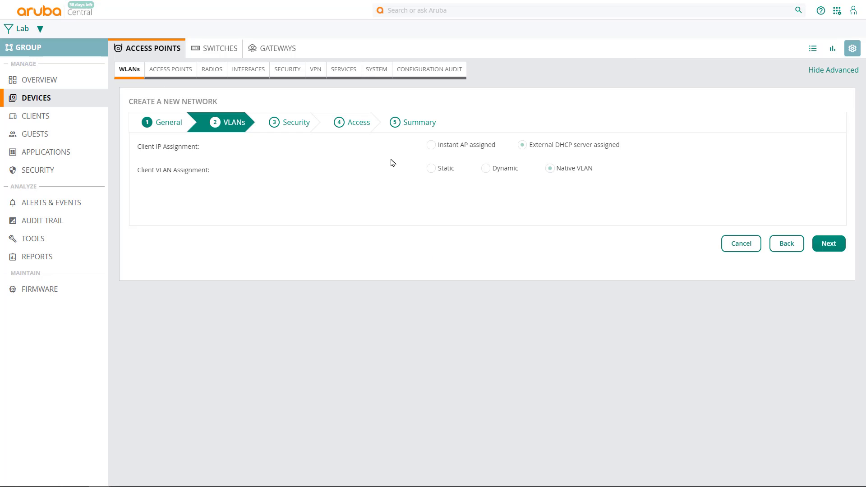
# Step: Use Instant AP assigned client IPs and set the security level to Captive Portal
pyautogui.click(431, 145)
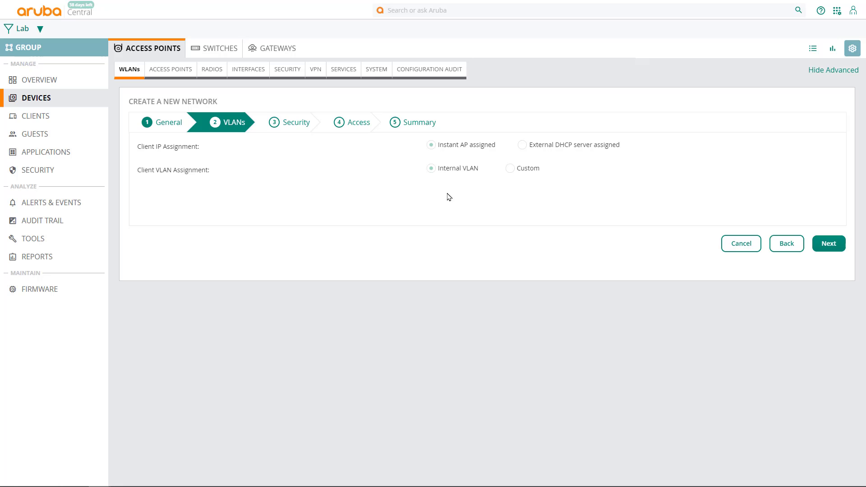
pyautogui.click(829, 243)
pyautogui.click(546, 180)
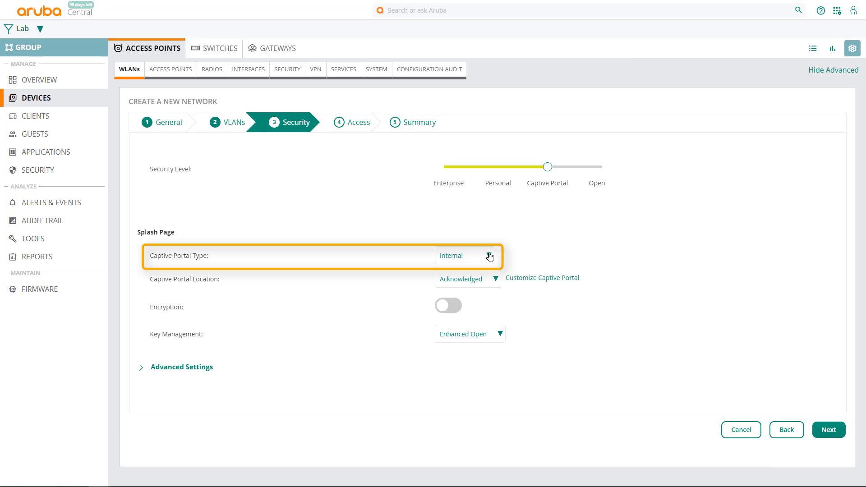
# Step: Set the captive portal type to Cloud Guest with the Captive Portal guest profile
pyautogui.click(489, 257)
pyautogui.click(473, 287)
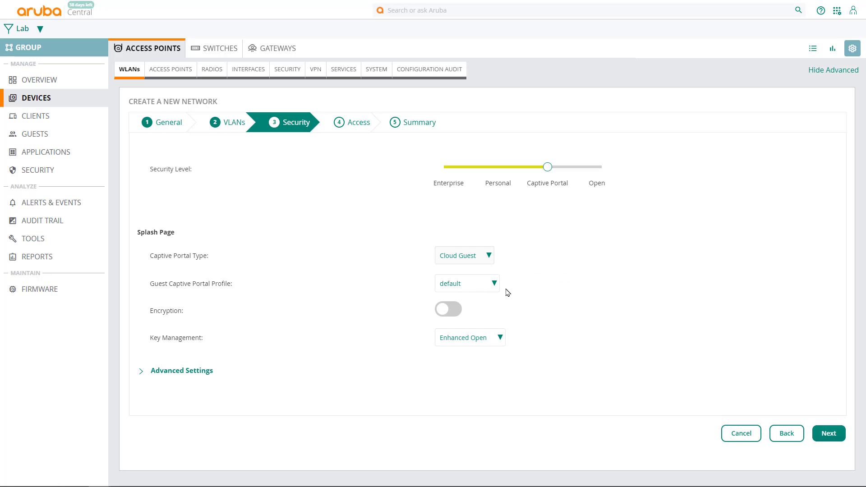
pyautogui.click(494, 284)
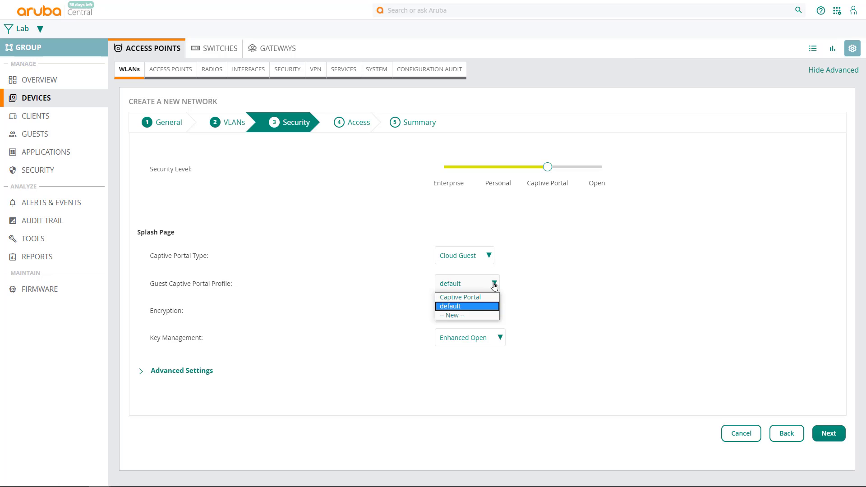
pyautogui.click(482, 297)
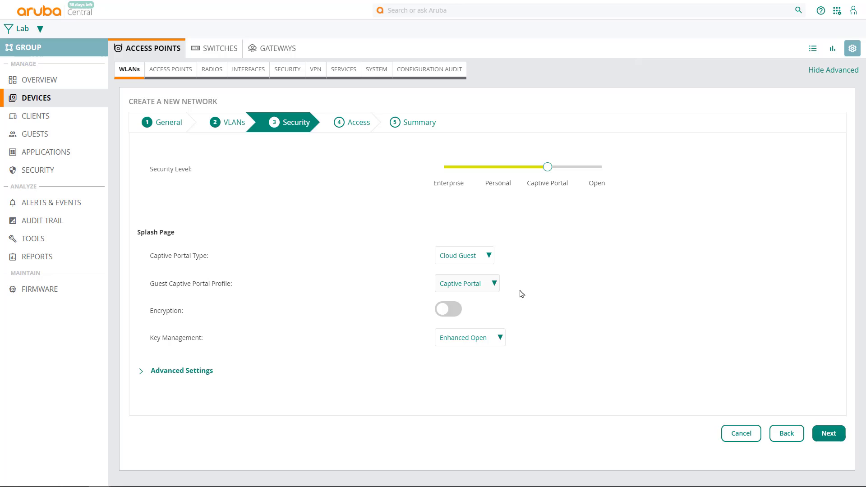
# Step: Make access Network Based and add a Deny rule for network 10.0.0.0/255.0.0.0
pyautogui.click(828, 434)
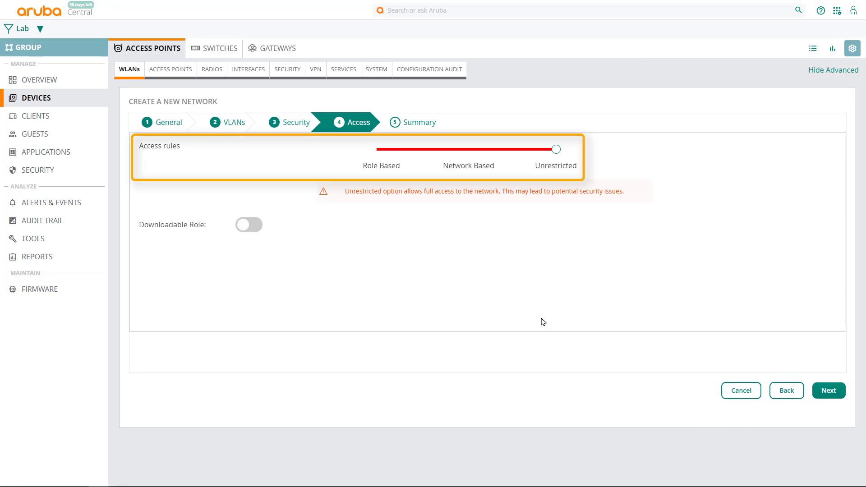
pyautogui.click(468, 151)
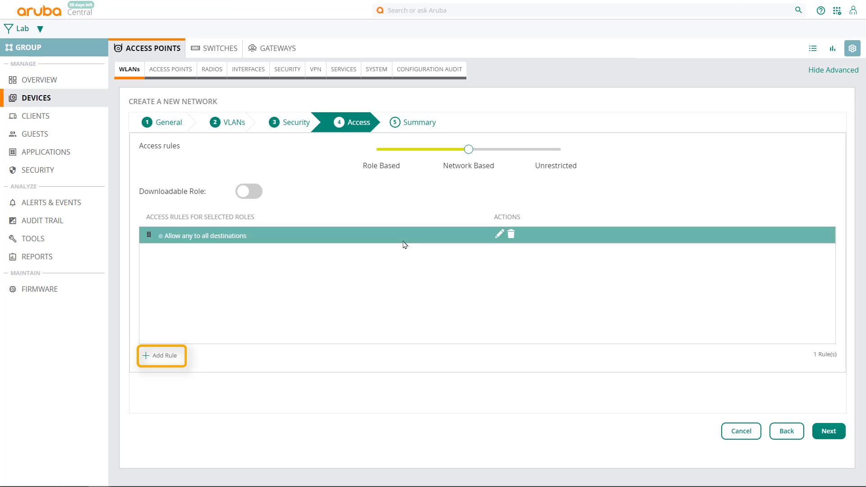
pyautogui.click(145, 356)
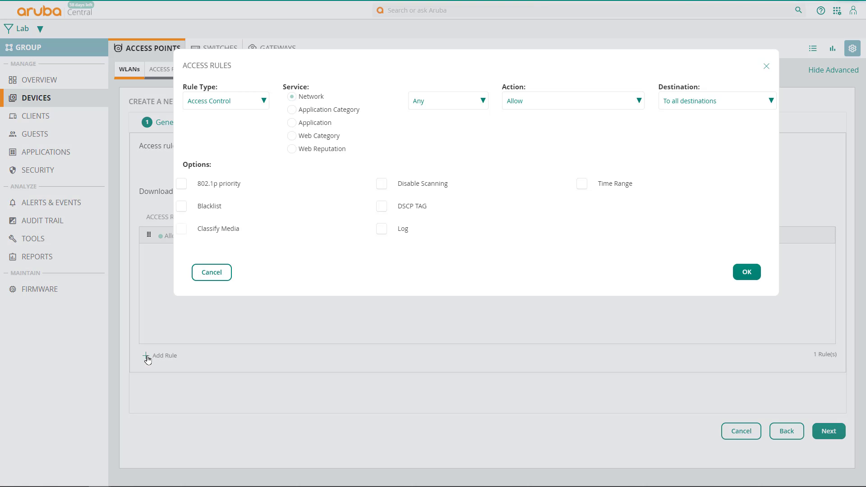
pyautogui.click(538, 104)
pyautogui.click(533, 127)
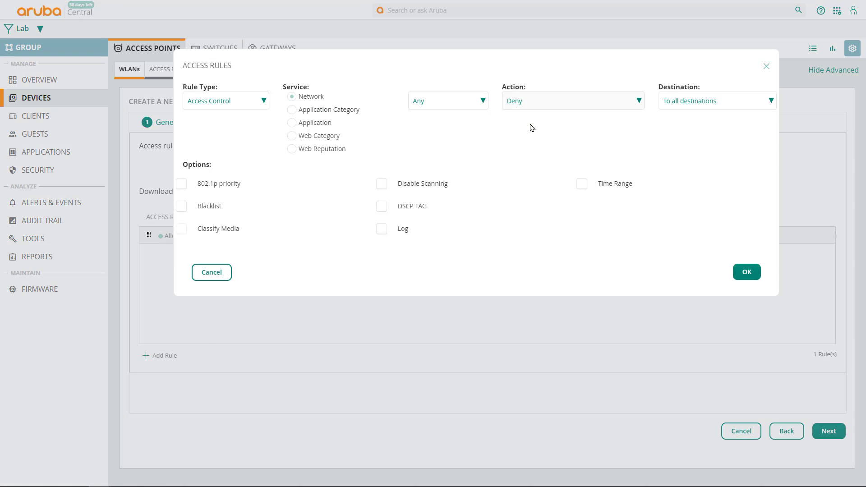
pyautogui.click(686, 105)
pyautogui.click(687, 141)
pyautogui.click(711, 122)
pyautogui.write('10.0.0.0')
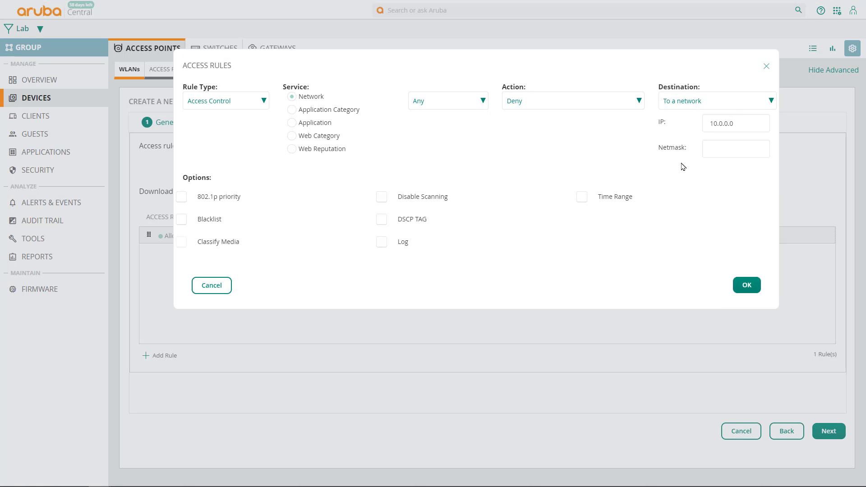
pyautogui.press('Tab')
pyautogui.write('255.0.0.0')
pyautogui.click(746, 285)
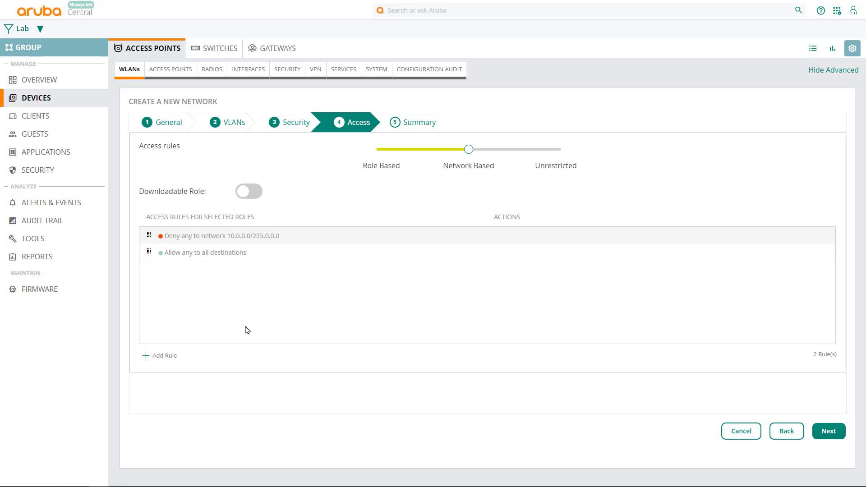
# Step: Begin a new web-category access rule covering the Job Search category
pyautogui.click(147, 359)
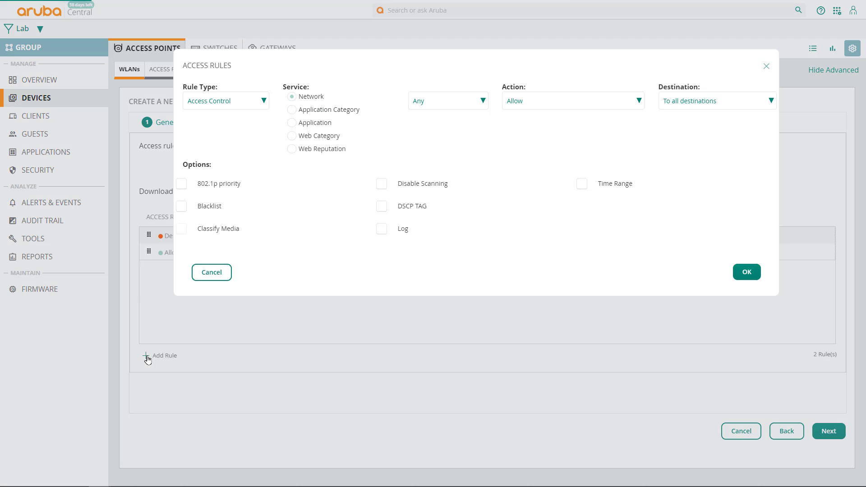
pyautogui.click(303, 136)
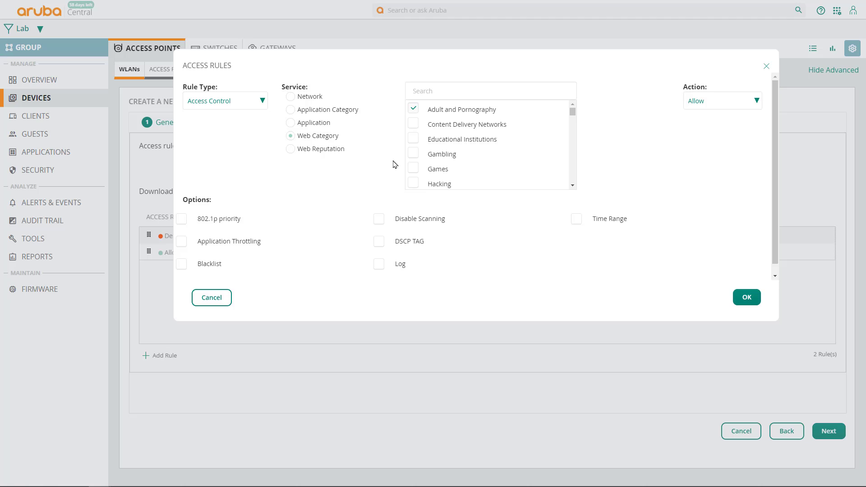
pyautogui.scroll(-5, 449, 141)
pyautogui.click(413, 127)
pyautogui.click(705, 98)
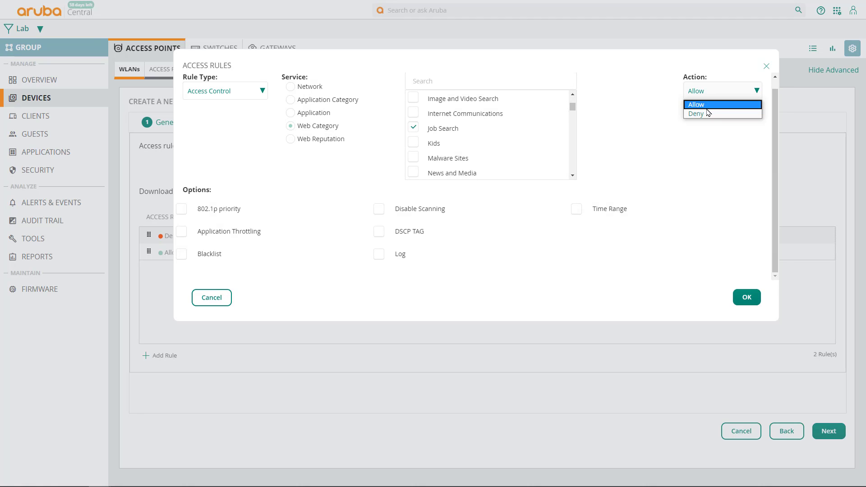
# Step: Save the Job Search rule as Deny, review the summary and finish the Guest network
pyautogui.click(708, 113)
pyautogui.click(754, 298)
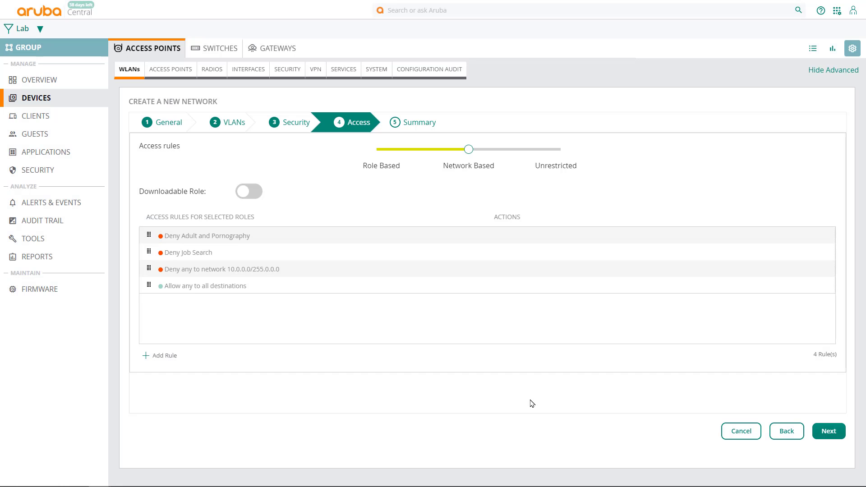
pyautogui.click(828, 431)
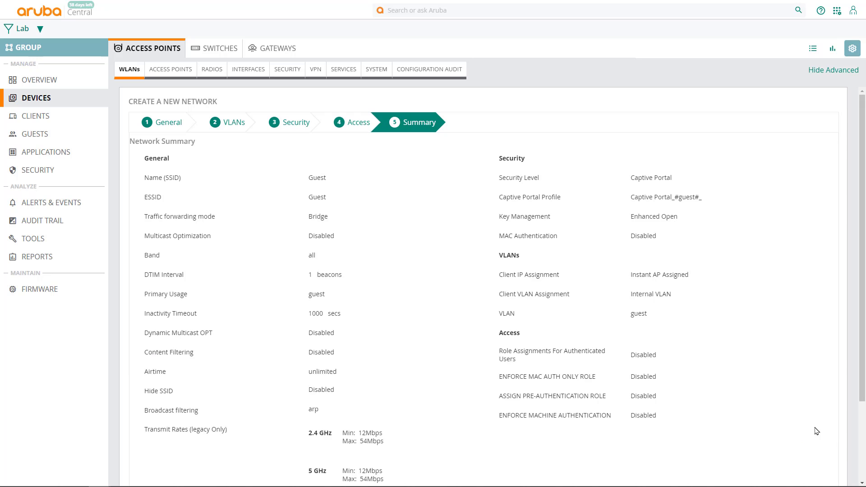
pyautogui.scroll(-2, 729, 385)
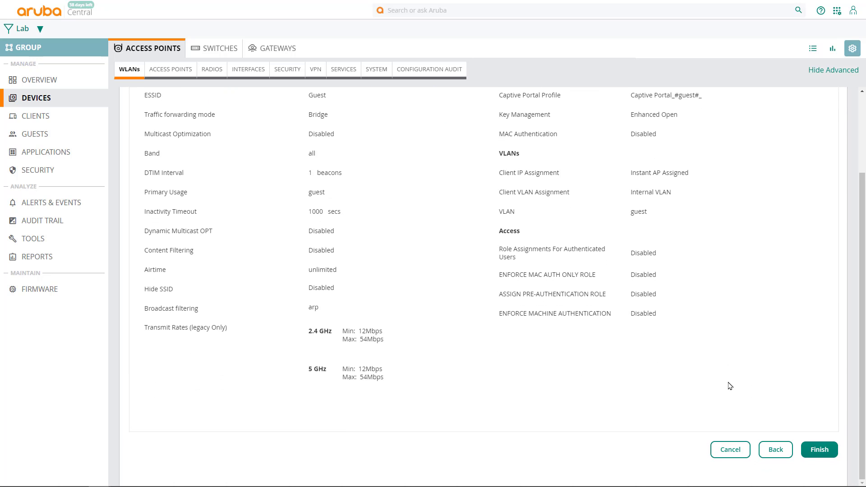
pyautogui.click(819, 449)
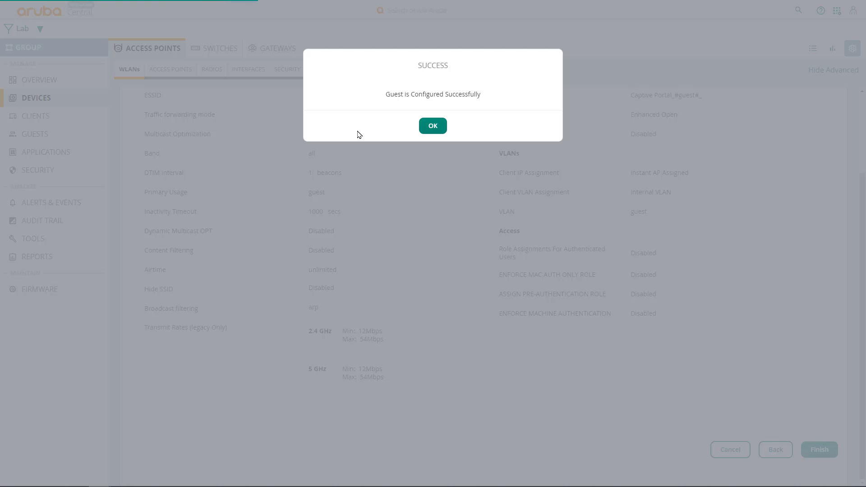
pyautogui.click(433, 126)
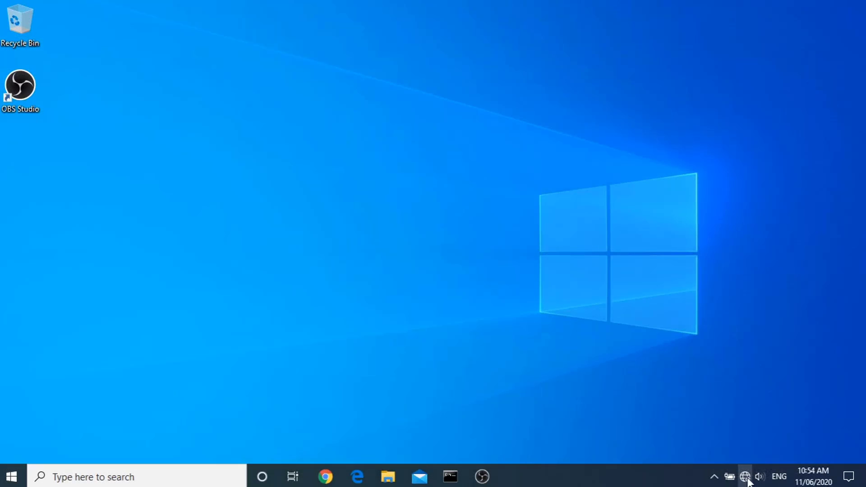
# Step: Connect the laptop to the open Guest Wi-Fi network from the taskbar
pyautogui.click(744, 477)
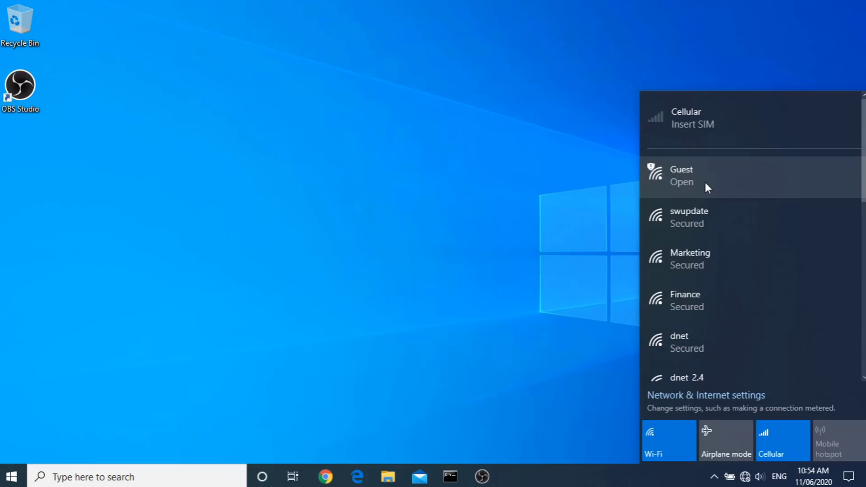
pyautogui.click(704, 182)
pyautogui.click(818, 266)
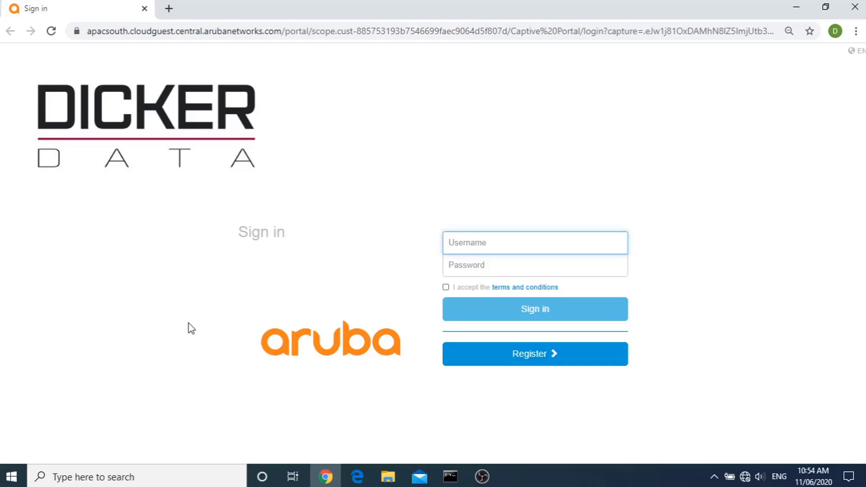
# Step: Try smh.com.au in a new tab and the Aruba link, then return to the sign-in tab
pyautogui.click(169, 9)
pyautogui.write('smh.com.au')
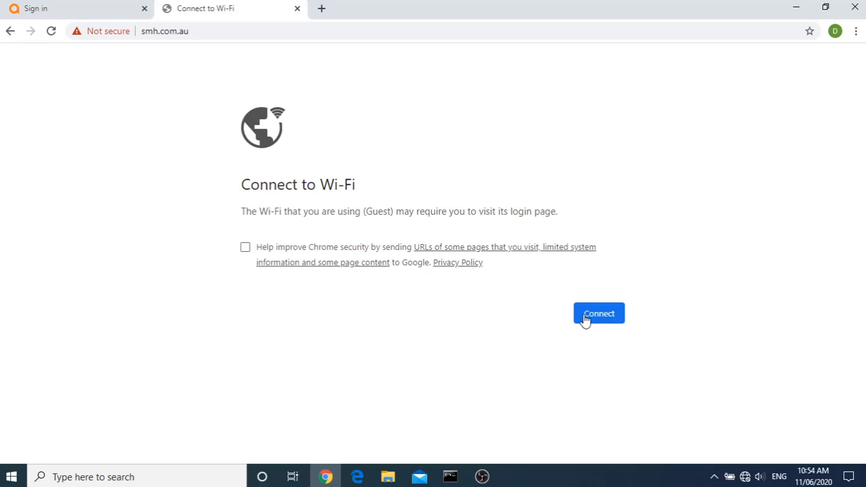
pyautogui.click(586, 316)
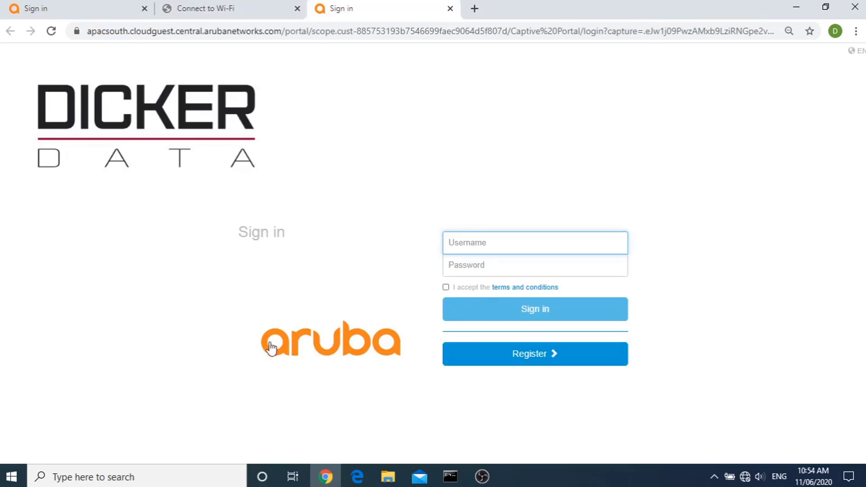
pyautogui.click(326, 339)
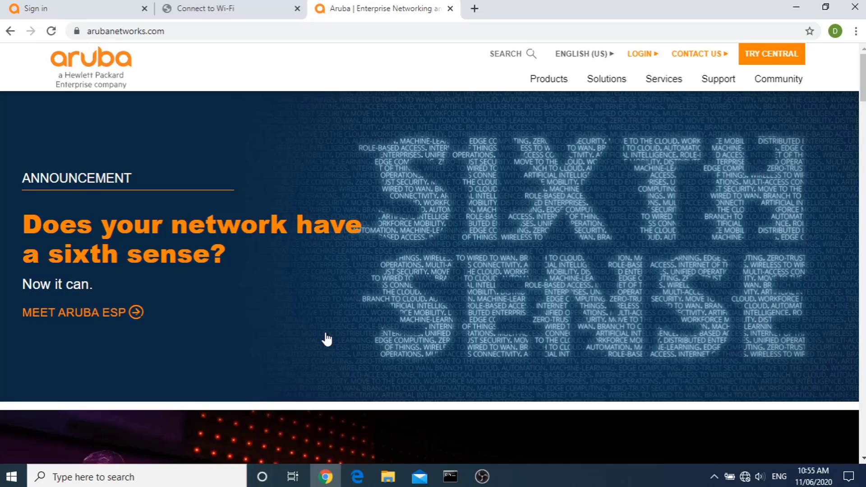
pyautogui.click(97, 11)
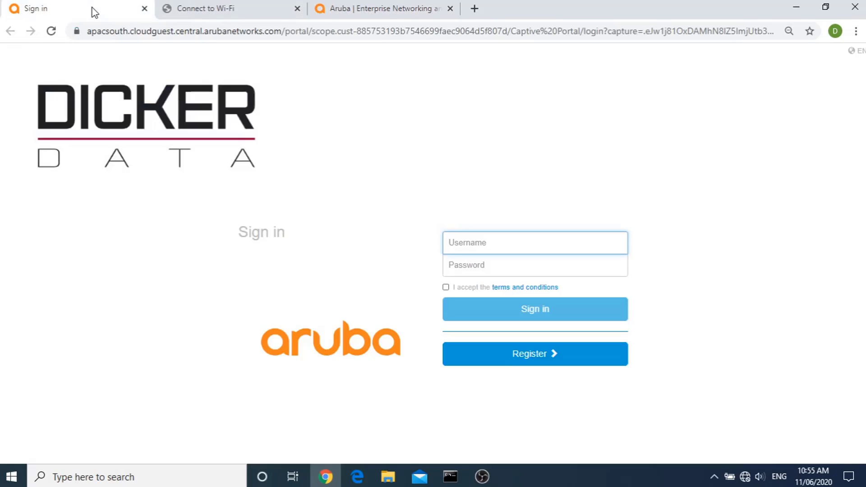
# Step: Register the guest with an e-mail username and sponsor e-mail, then approve it from the sponsor's mail
pyautogui.click(539, 360)
pyautogui.click(446, 242)
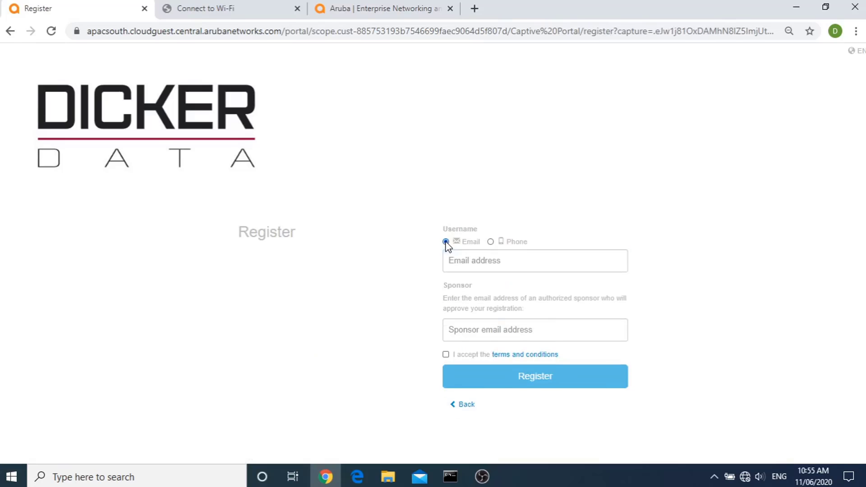
pyautogui.click(462, 270)
pyautogui.click(513, 325)
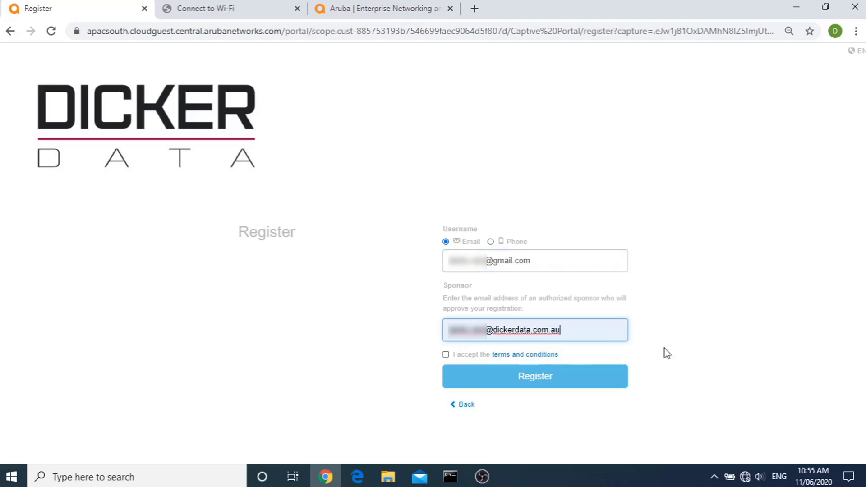
pyautogui.click(446, 354)
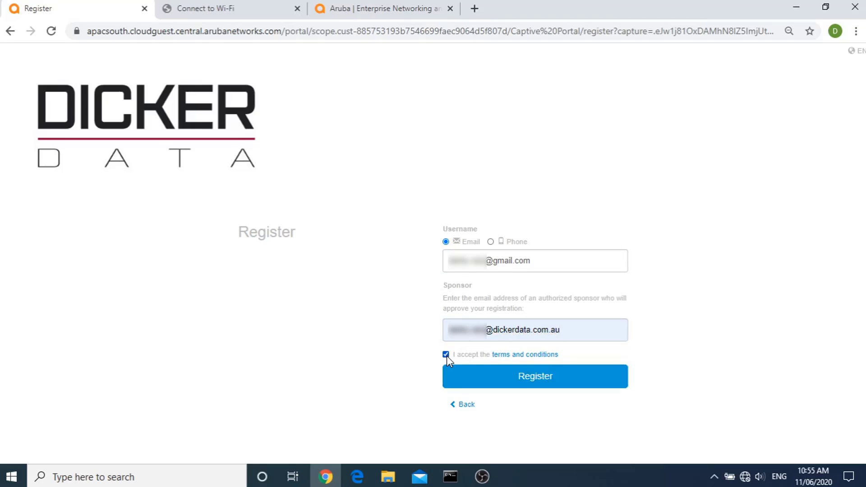
pyautogui.click(525, 382)
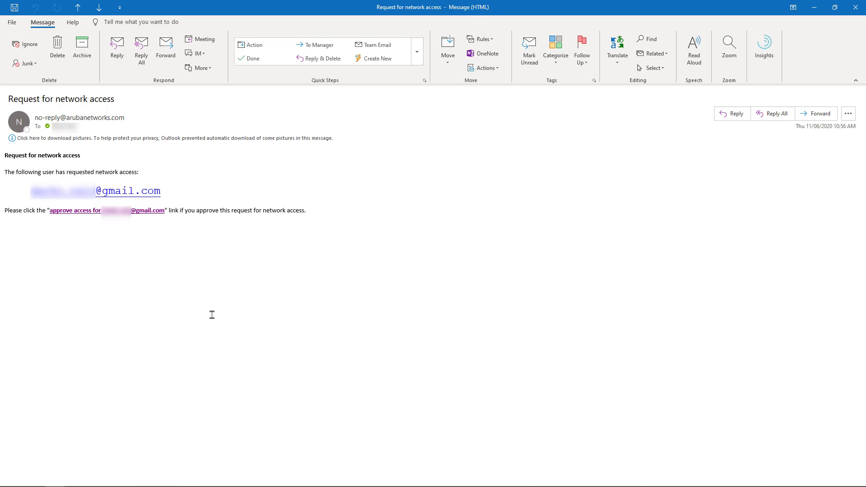
pyautogui.click(100, 210)
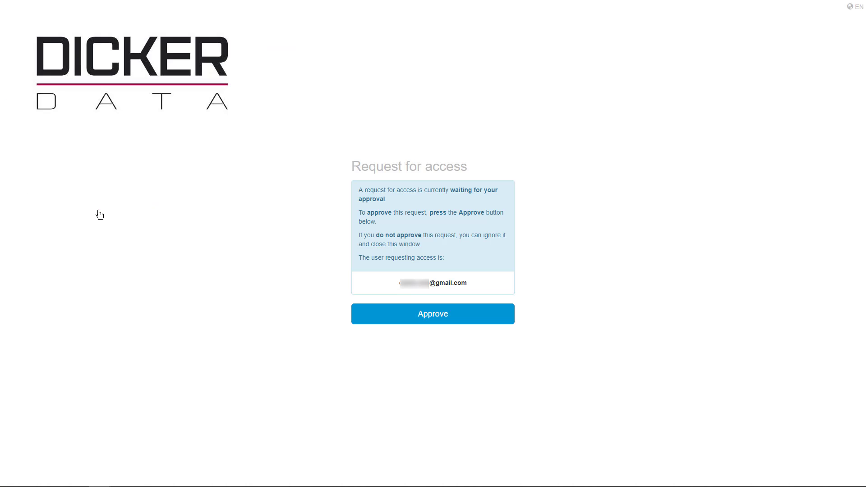
pyautogui.click(433, 318)
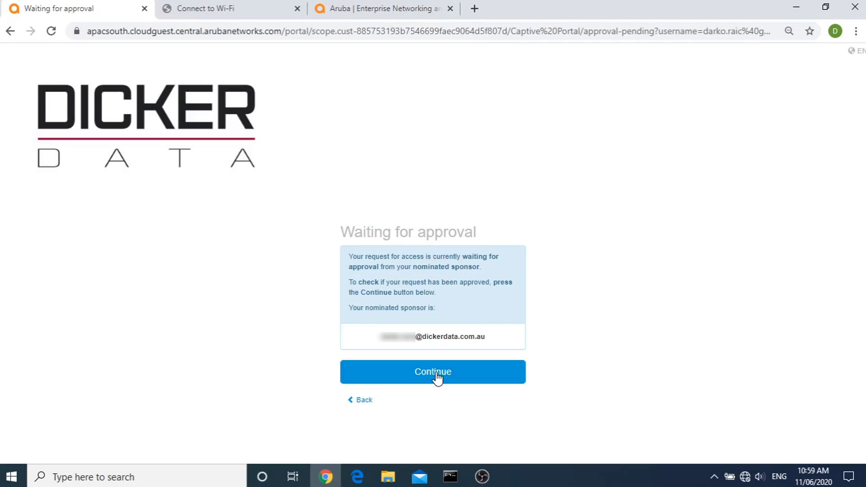
# Step: Complete the guest portal sign-in on the laptop and load smh.com.au
pyautogui.click(436, 377)
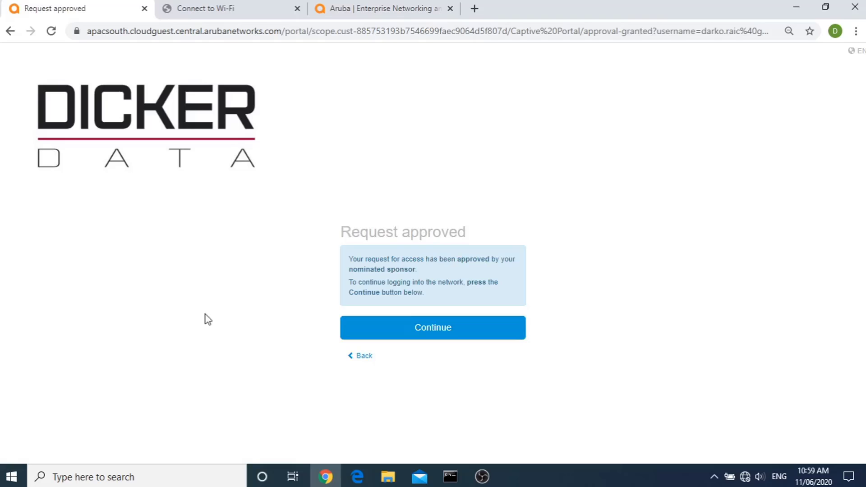
pyautogui.click(432, 330)
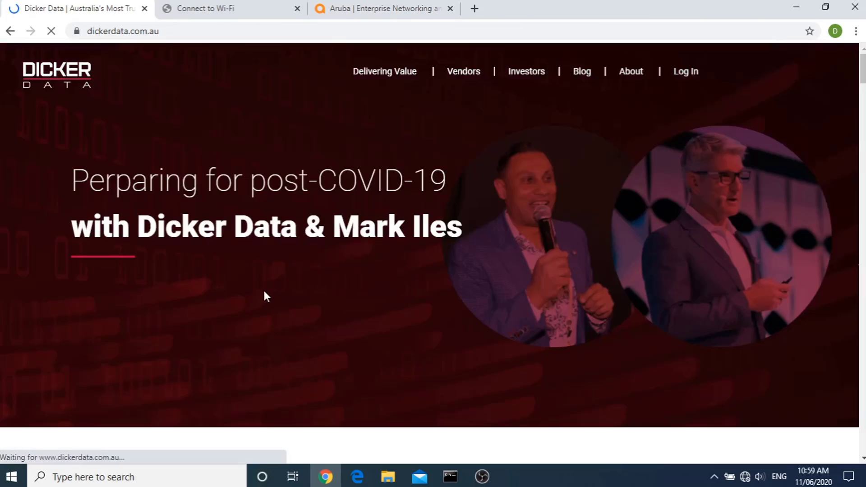
pyautogui.click(224, 31)
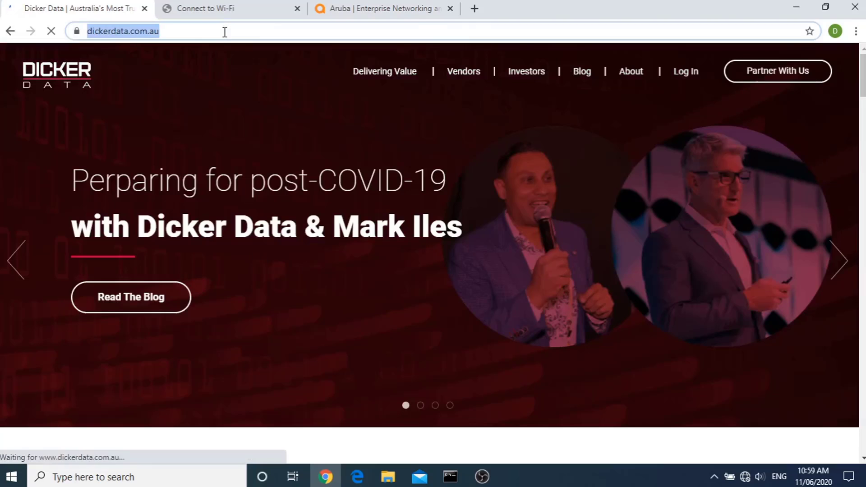
pyautogui.write('smh.com.au')
pyautogui.press('Return')
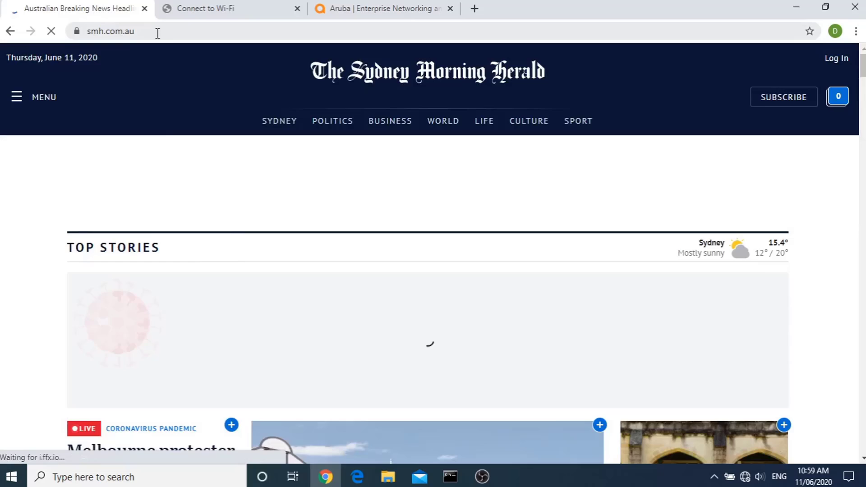
# Step: Load seek.com.au in the same browser tab
pyautogui.click(151, 31)
pyautogui.write('seek.com.au')
pyautogui.press('Return')
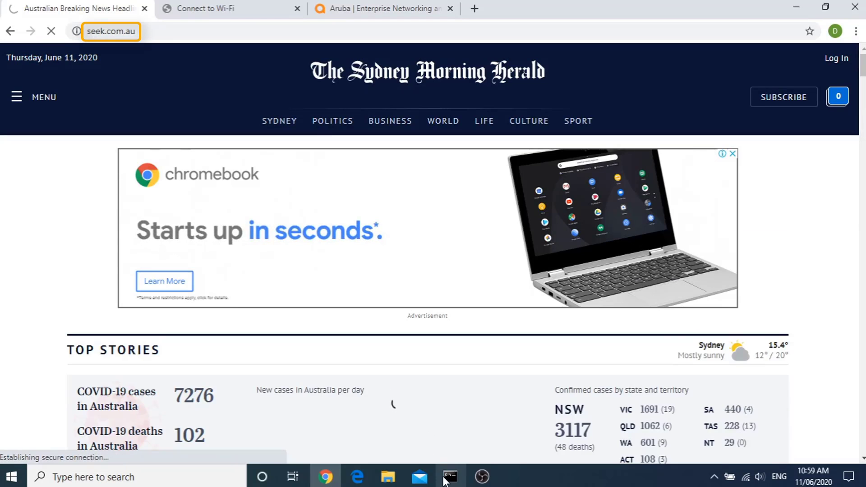
# Step: Run ipconfig /all and highlight the 172.31.98.105 address plus DHCP and DNS servers
pyautogui.click(450, 476)
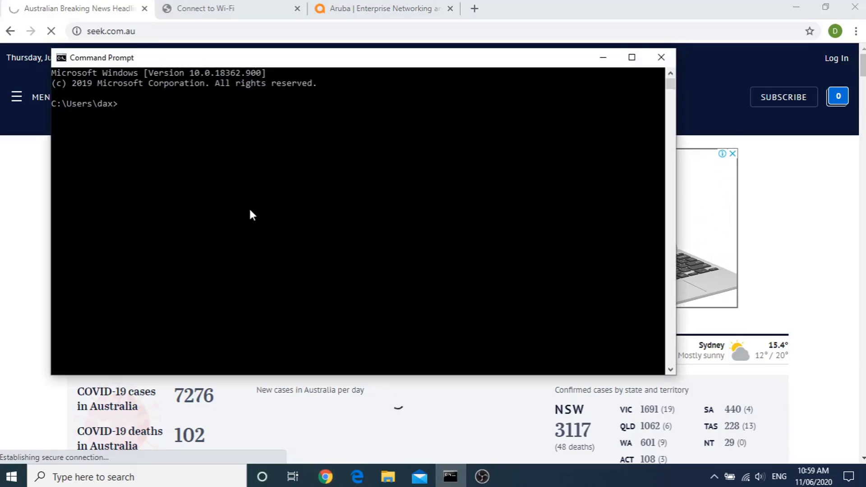
pyautogui.write('ipconfig /all')
pyautogui.press('Return')
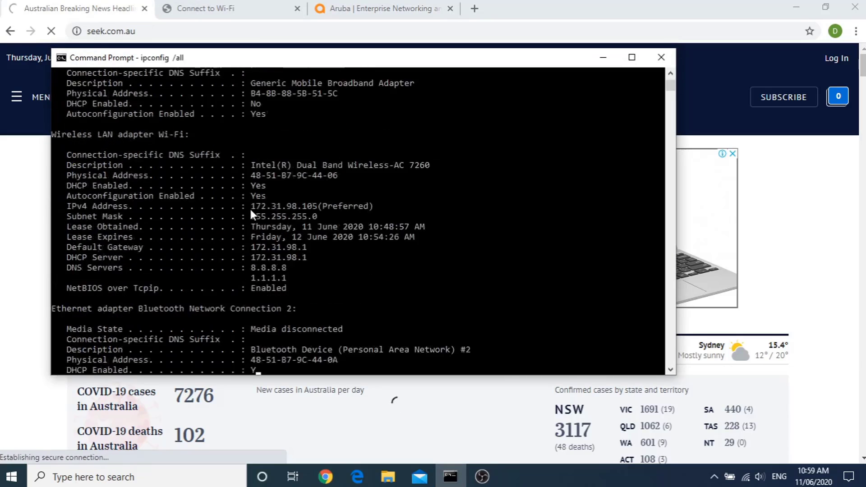
pyautogui.click(253, 178)
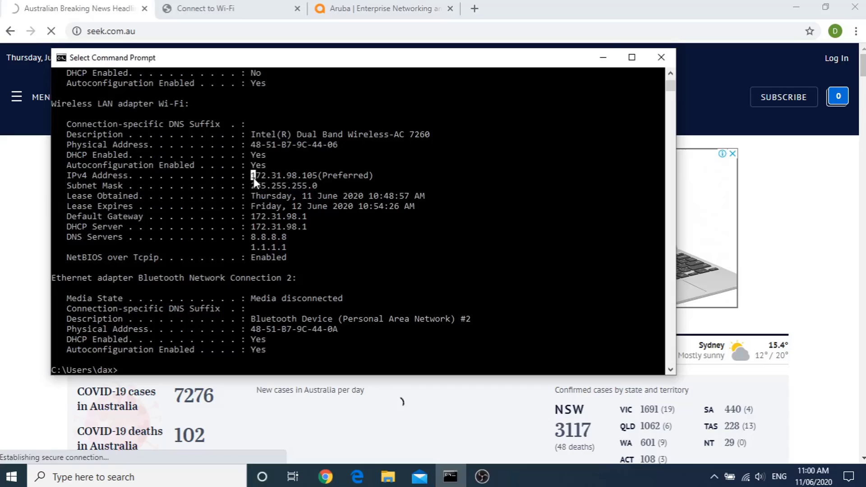
pyautogui.moveTo(251, 226); pyautogui.dragTo(270, 247)
# Step: Ping google.com, ping 10.20.1.1 until it times out, and run tracert google.com
pyautogui.write('ping goog')
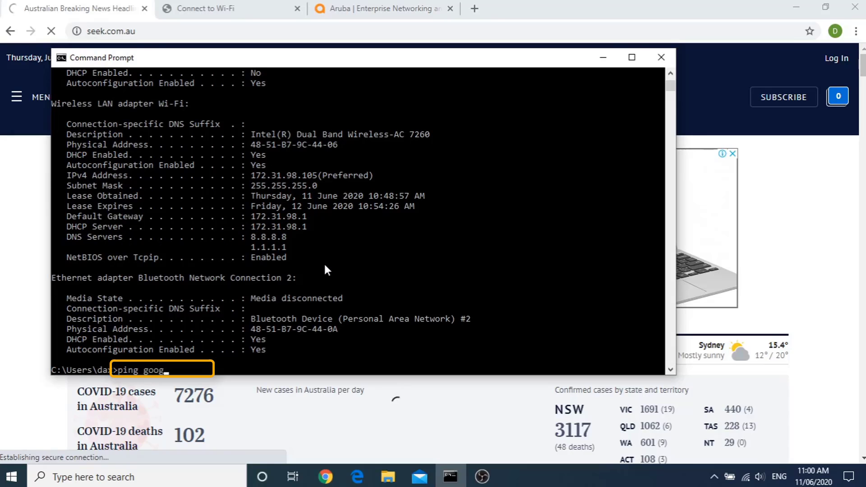
pyautogui.write('le.com')
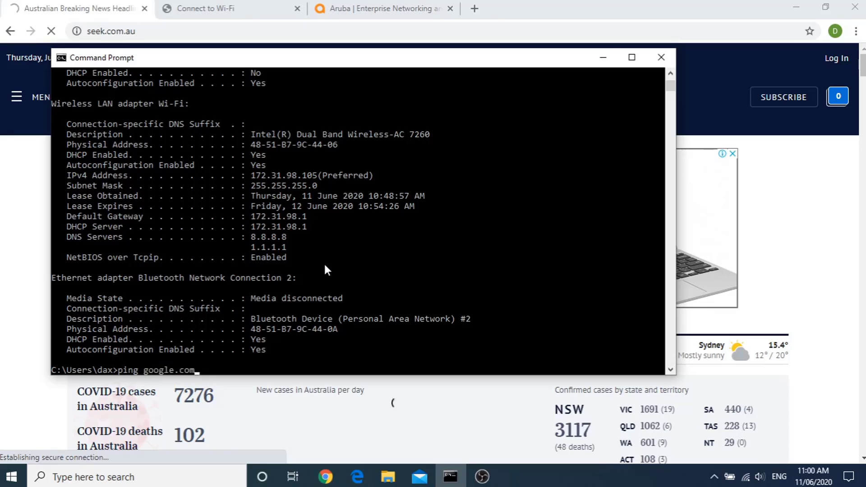
pyautogui.press('Return')
pyautogui.hotkey('ctrl', 'c')
pyautogui.write('ping 10.20.1')
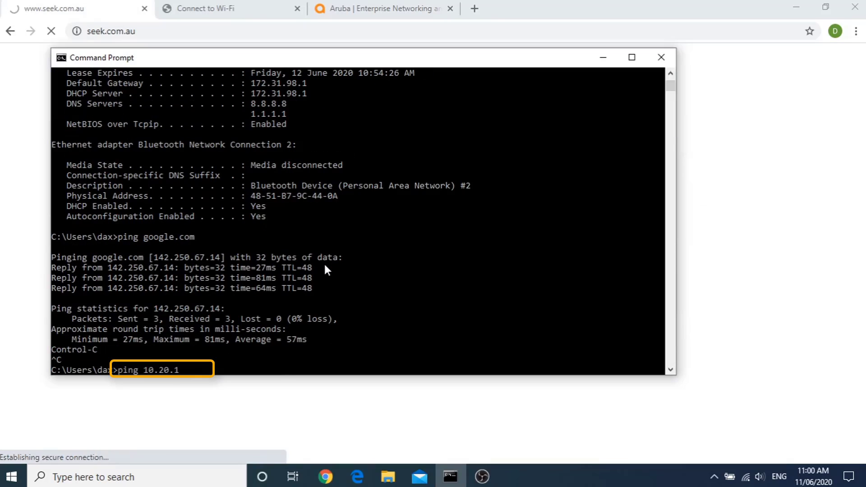
pyautogui.write('.1')
pyautogui.press('Return')
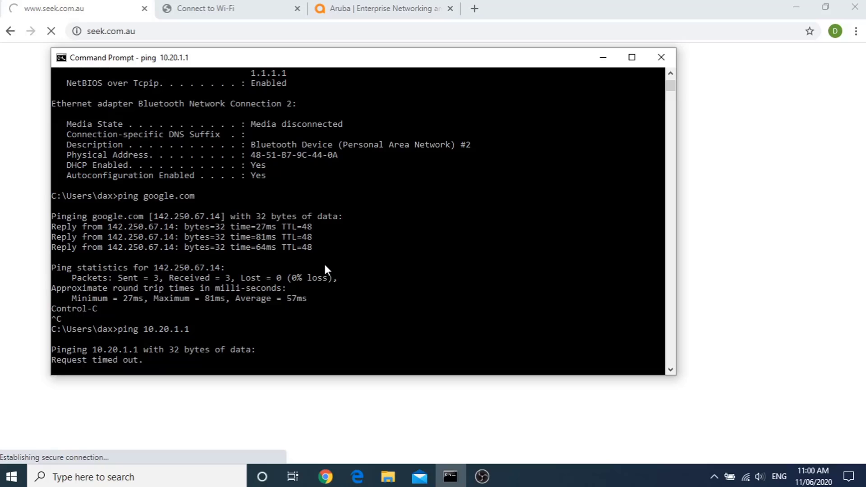
pyautogui.hotkey('ctrl', 'c')
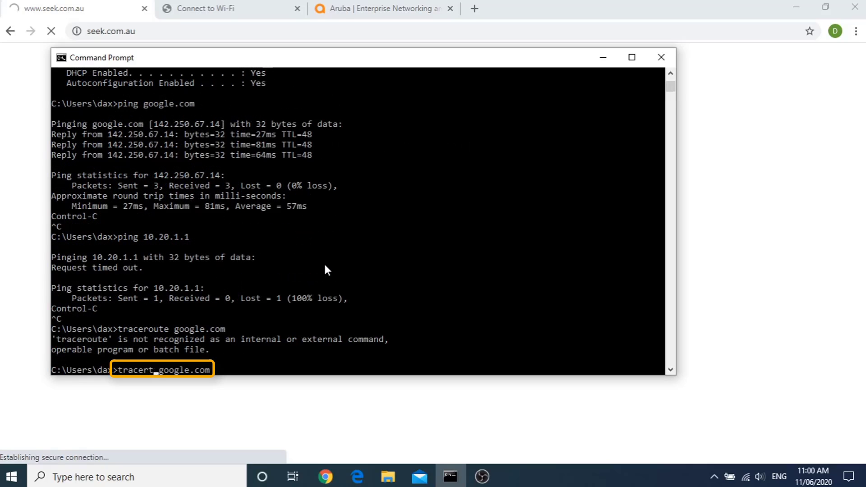
pyautogui.press('Return')
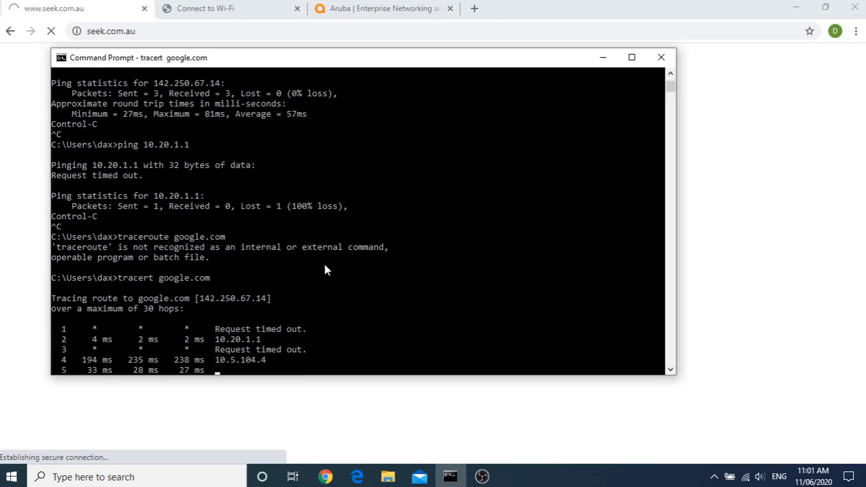
pyautogui.hotkey('ctrl', 'c')
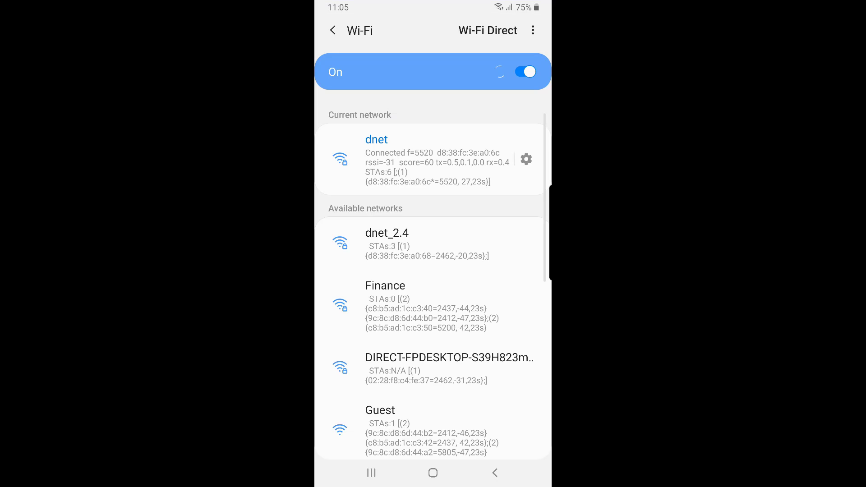
# Step: Join the phone to Guest Wi-Fi and submit a sponsored registration using its phone number
pyautogui.scroll(-2, 433, 279)
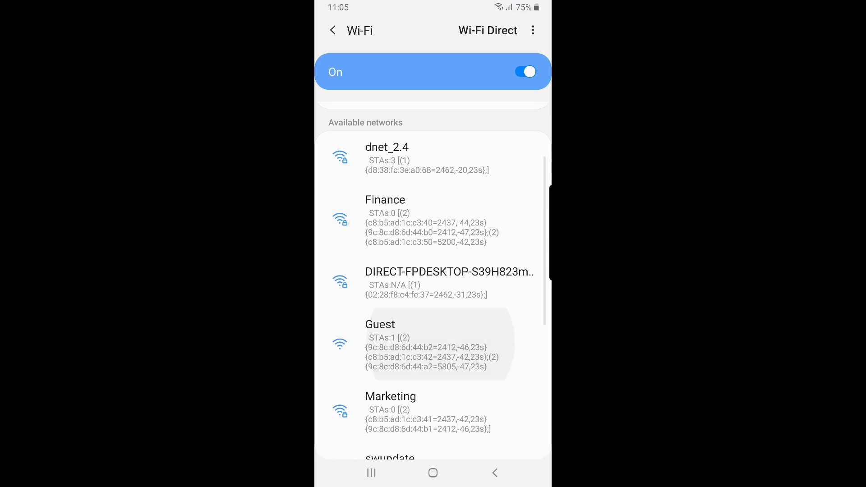
pyautogui.click(380, 345)
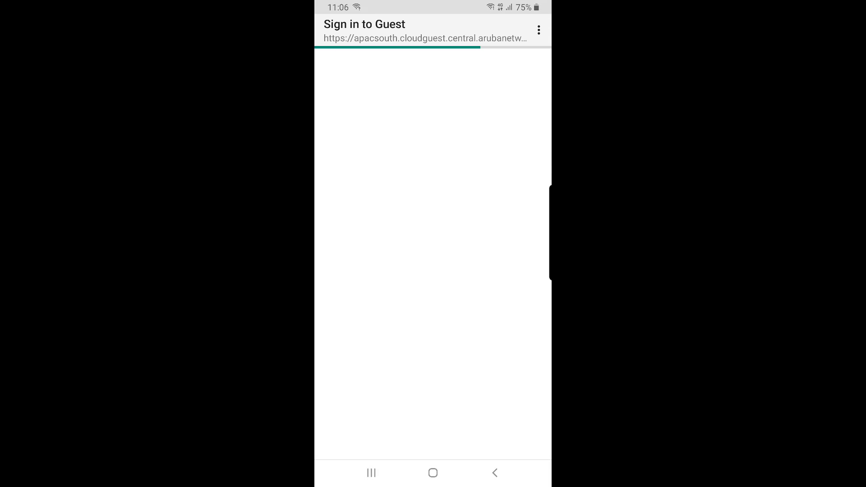
pyautogui.scroll(-5, 433, 252)
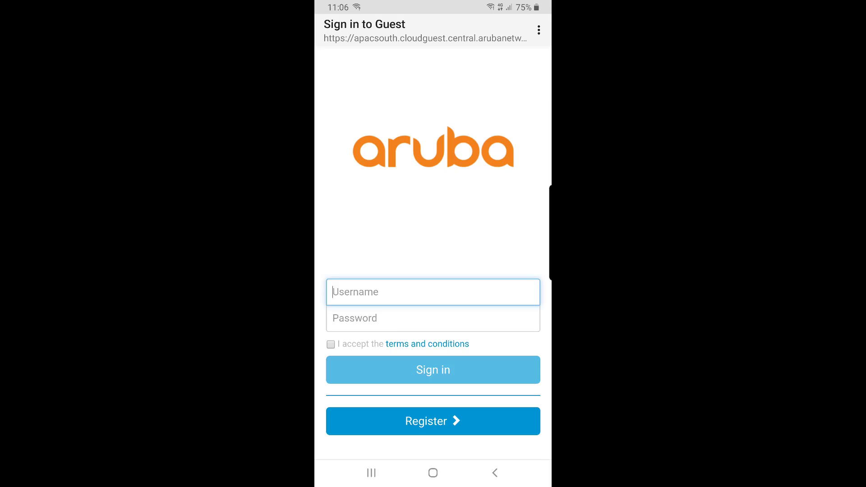
pyautogui.click(433, 419)
pyautogui.scroll(-2, 433, 270)
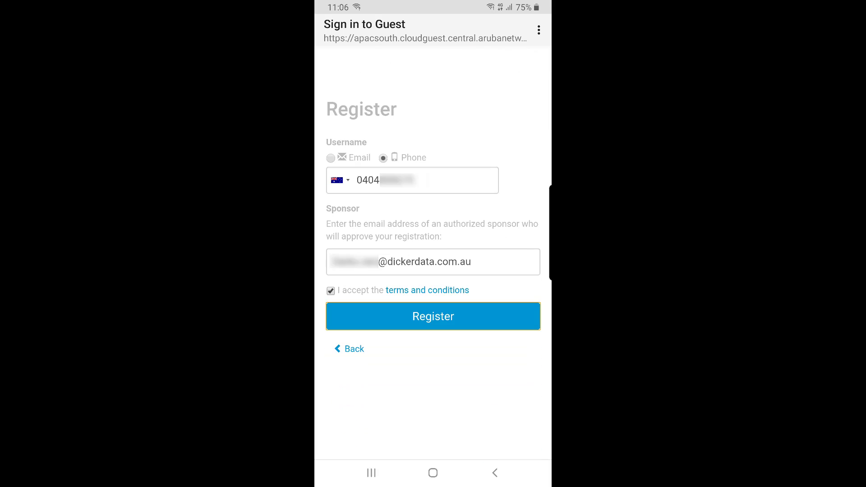
pyautogui.click(433, 316)
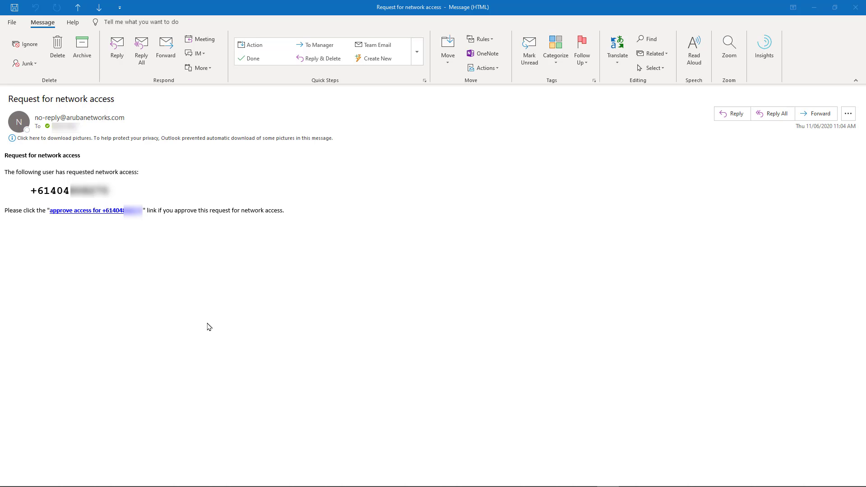
# Step: Approve the phone's guest network access request from the sponsor e-mail link
pyautogui.click(103, 210)
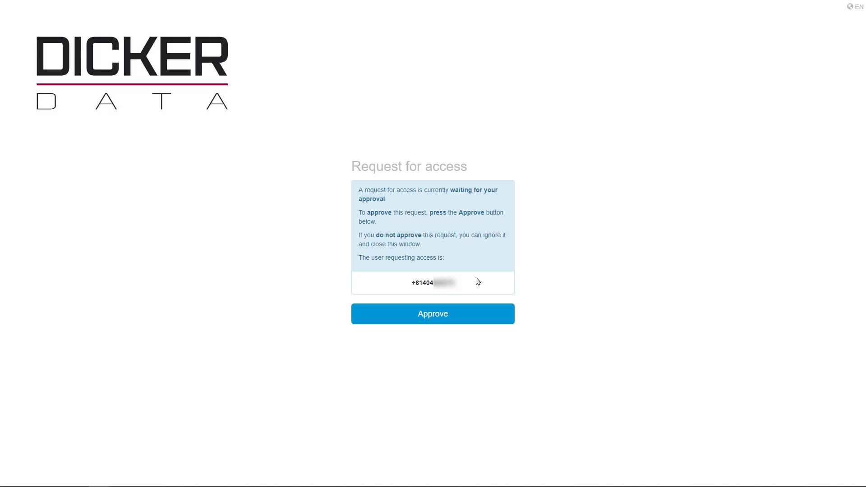
pyautogui.click(437, 318)
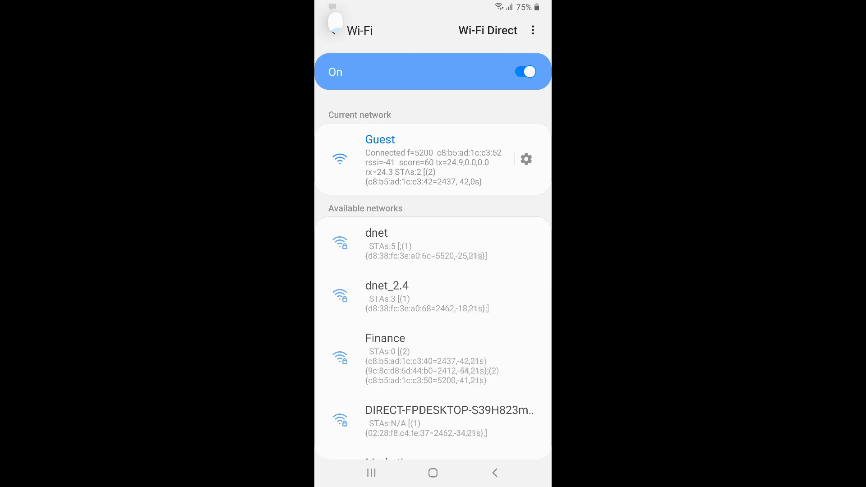
# Step: Open the approval text message on the phone to confirm Guest access
pyautogui.click(392, 46)
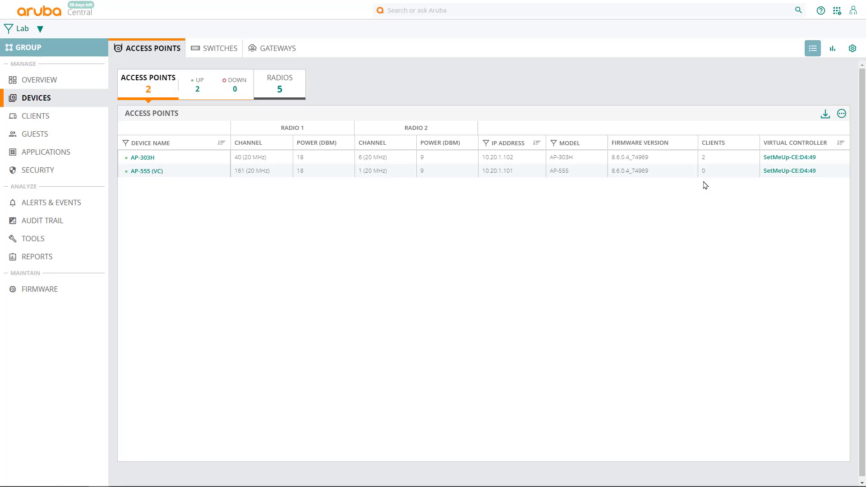
# Step: Open the DR-Note9 client summary from the Clients list
pyautogui.click(49, 119)
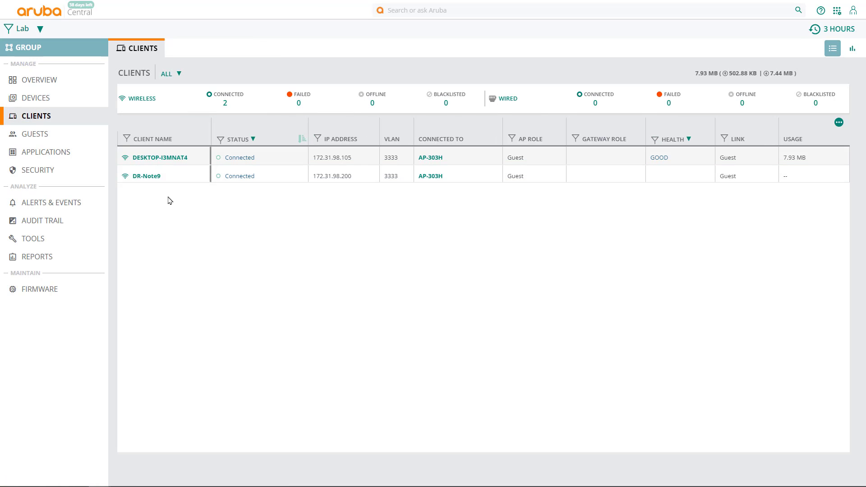
pyautogui.click(152, 177)
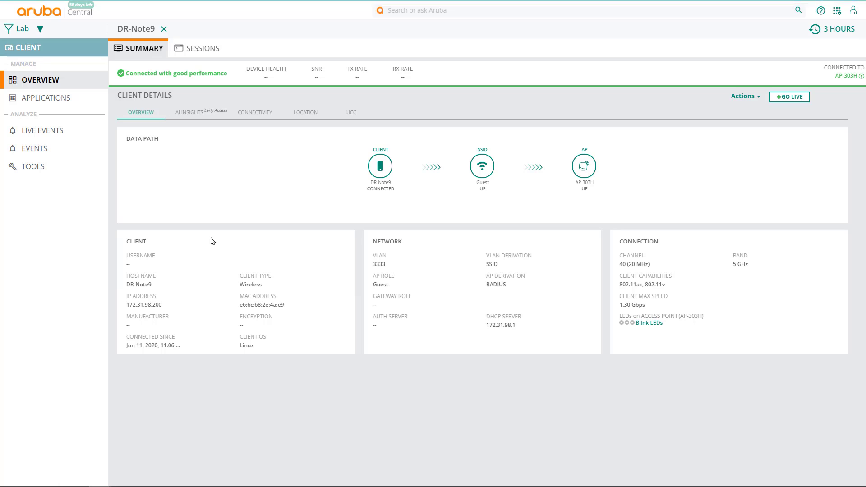
# Step: Show the Guest visitor account records, listing both active guest accounts
pyautogui.click(164, 30)
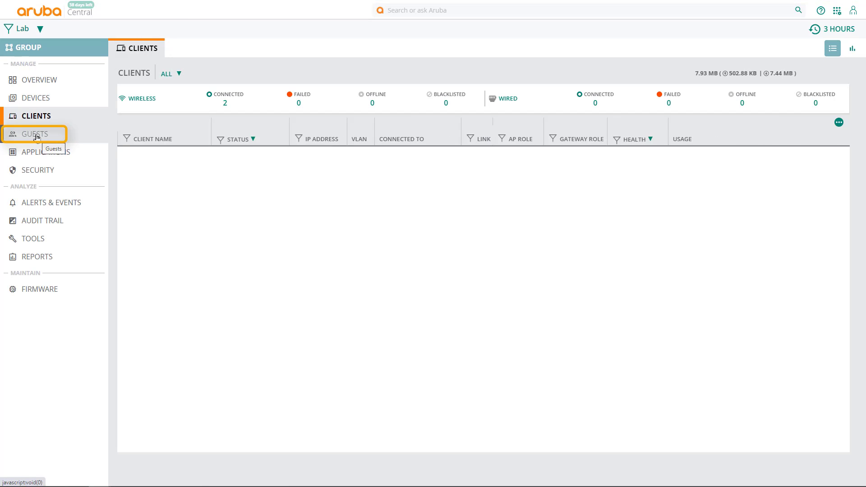
pyautogui.click(36, 136)
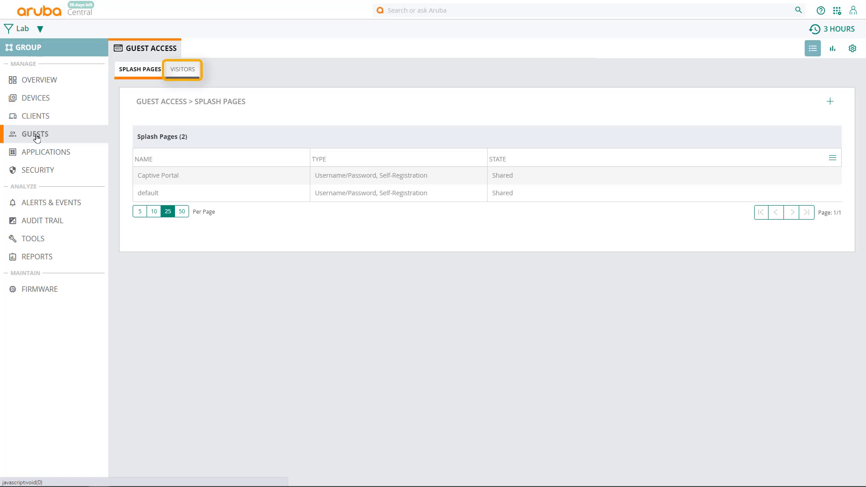
pyautogui.click(183, 71)
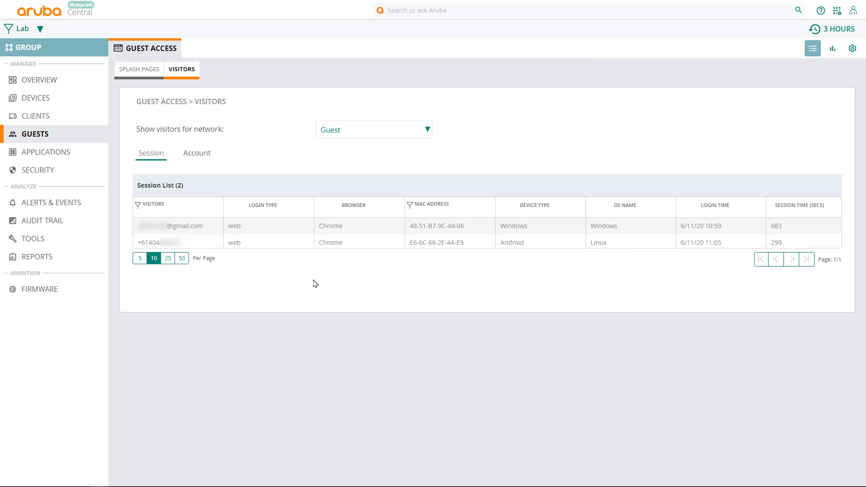
pyautogui.click(206, 153)
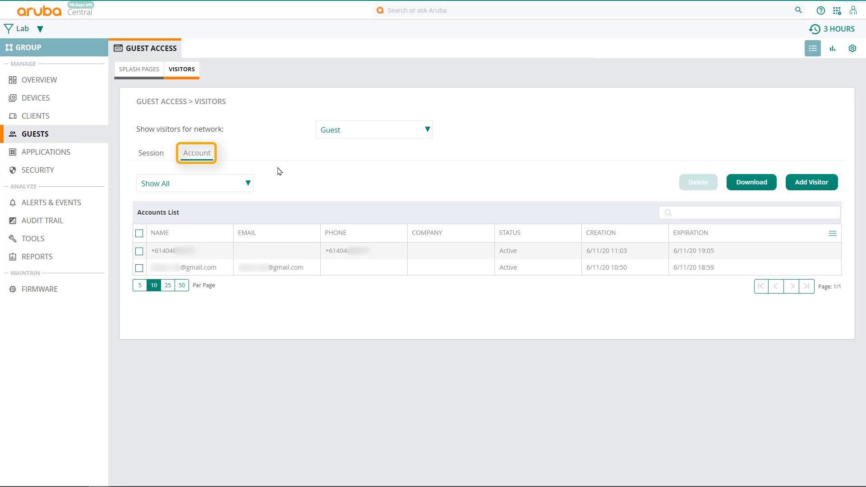